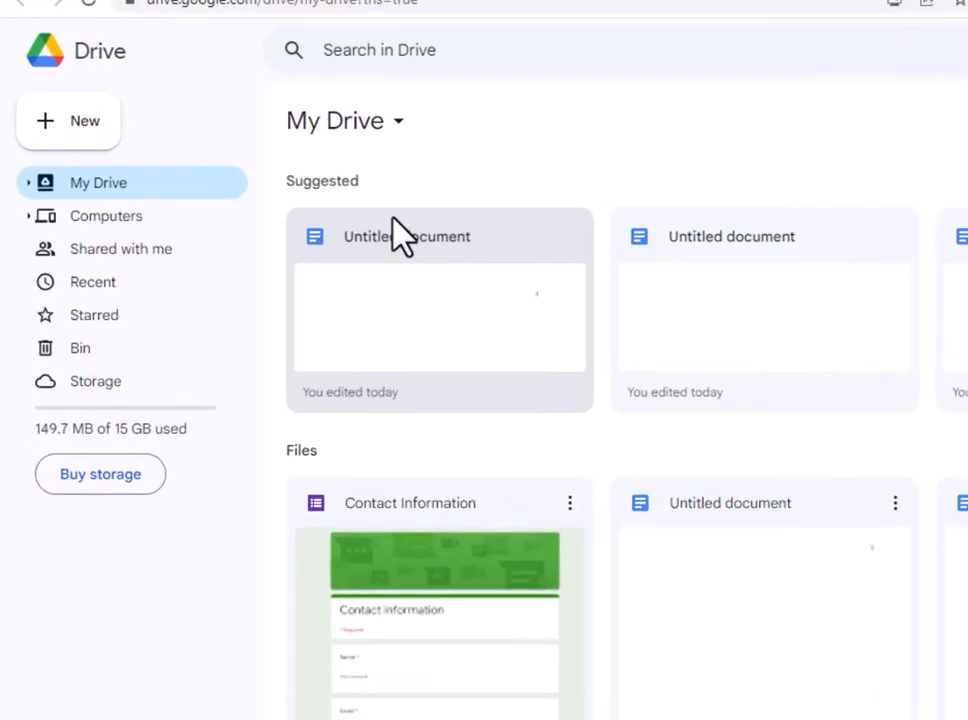
# Create a blank Google Form from Drive and title it "Admission Form".
pyautogui.click(108, 157)
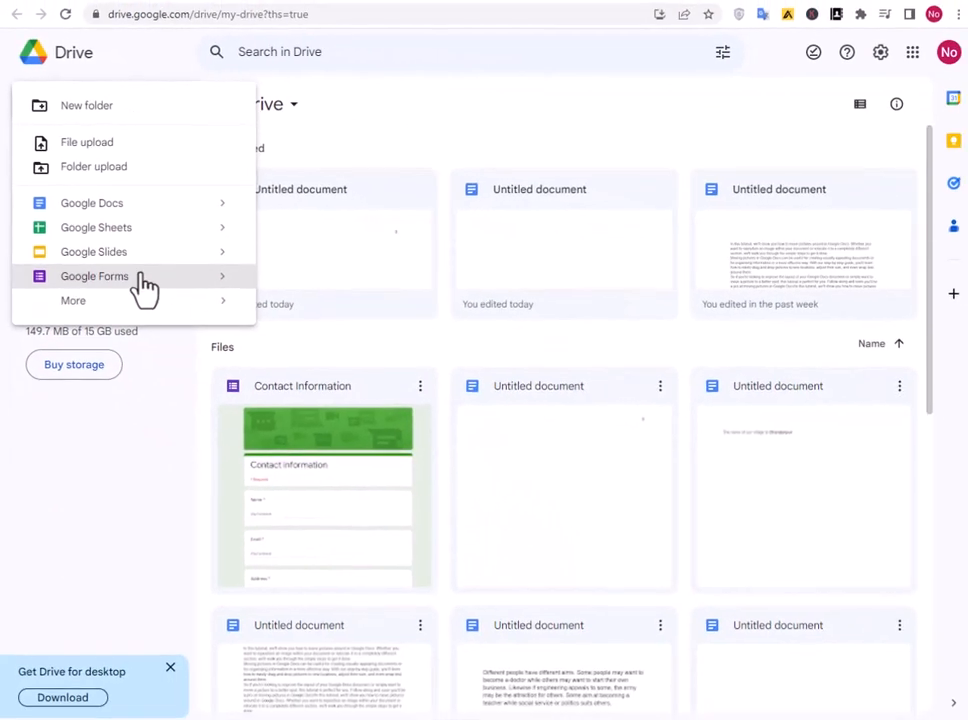
pyautogui.click(181, 283)
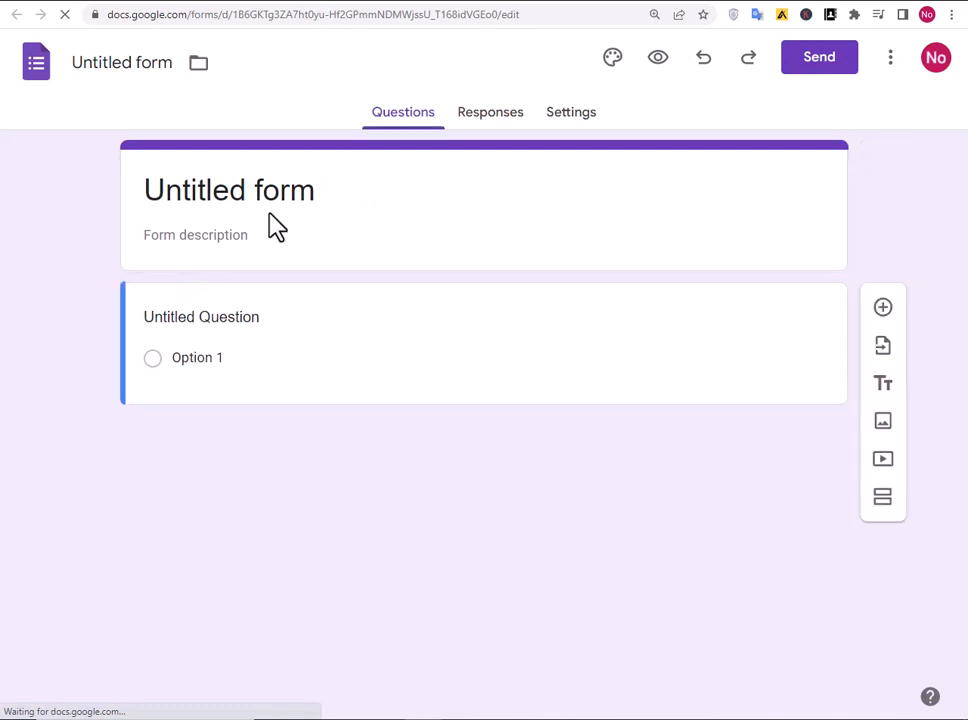
pyautogui.moveTo(335, 197); pyautogui.dragTo(82, 215)
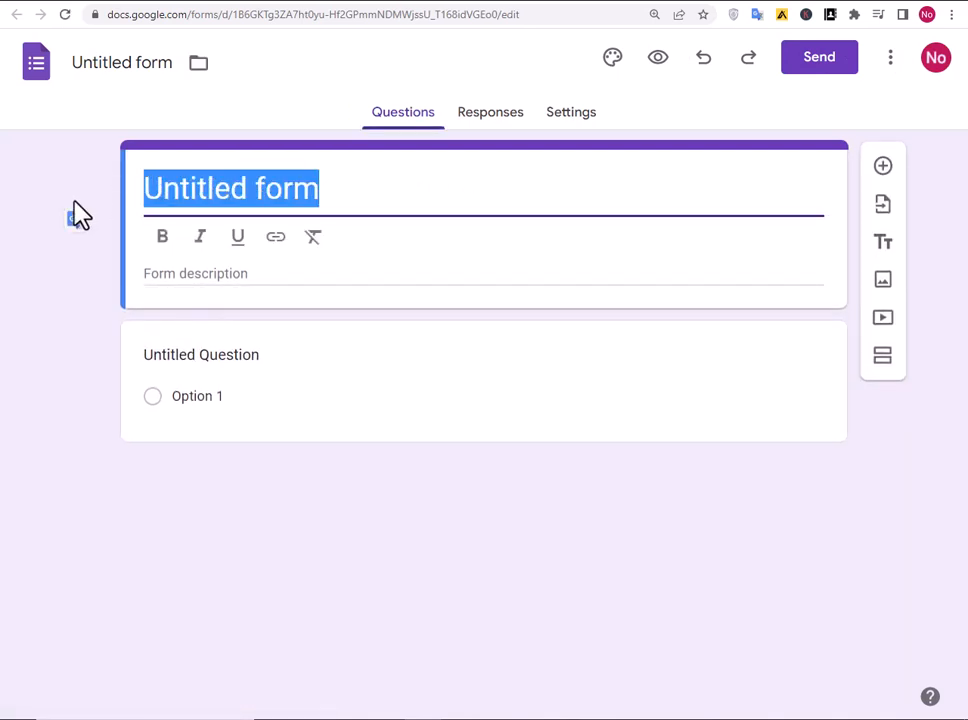
pyautogui.write('Admiss')
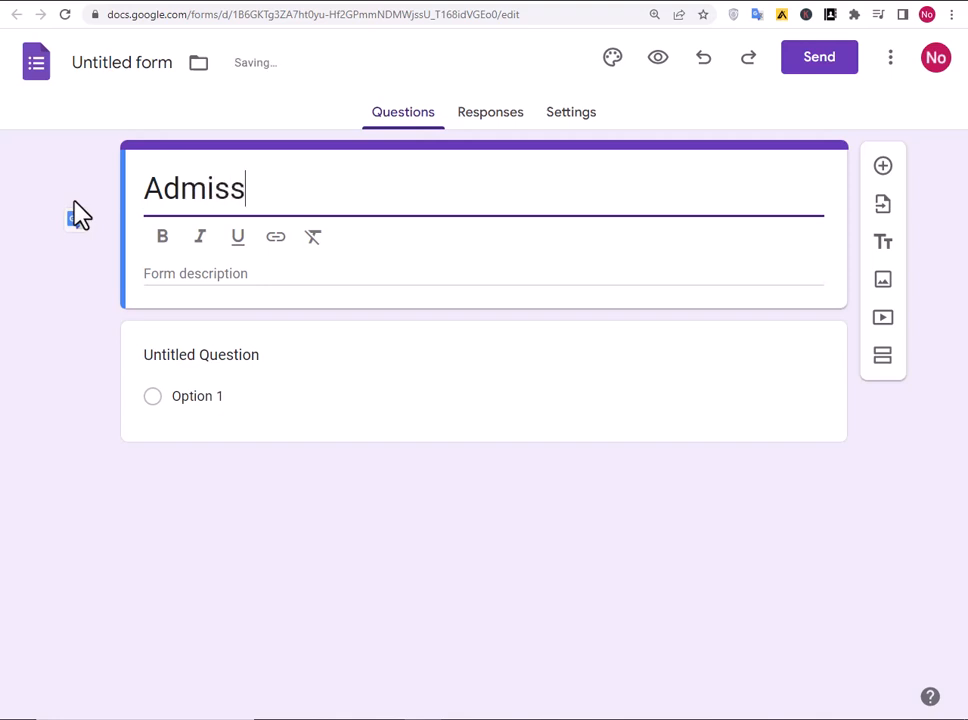
pyautogui.write('ion Form')
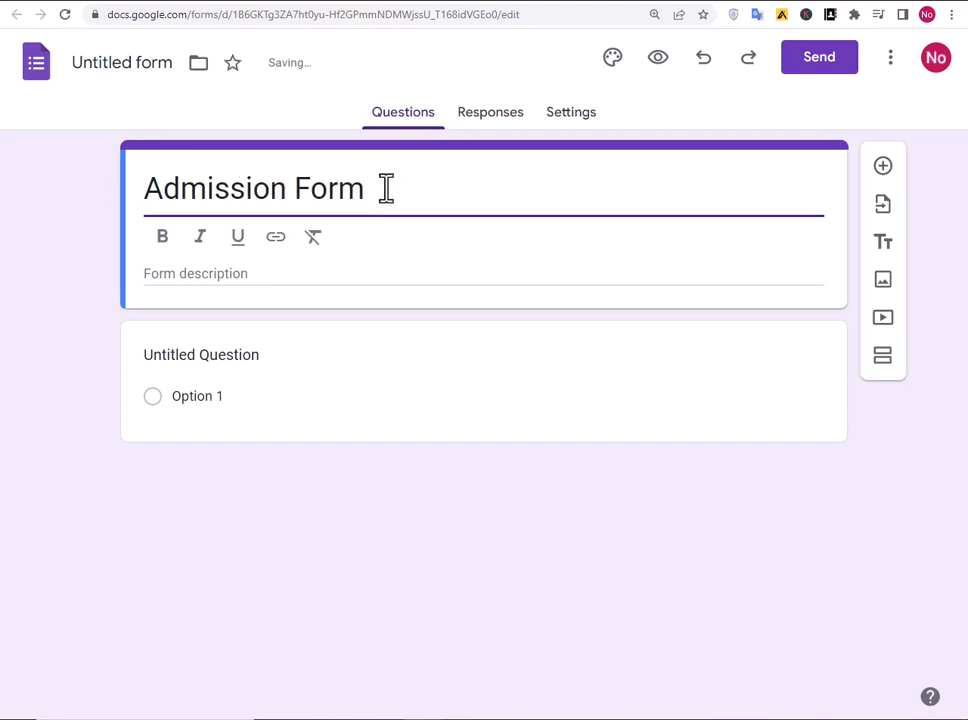
# Make the form title bold.
pyautogui.moveTo(387, 188); pyautogui.dragTo(148, 197)
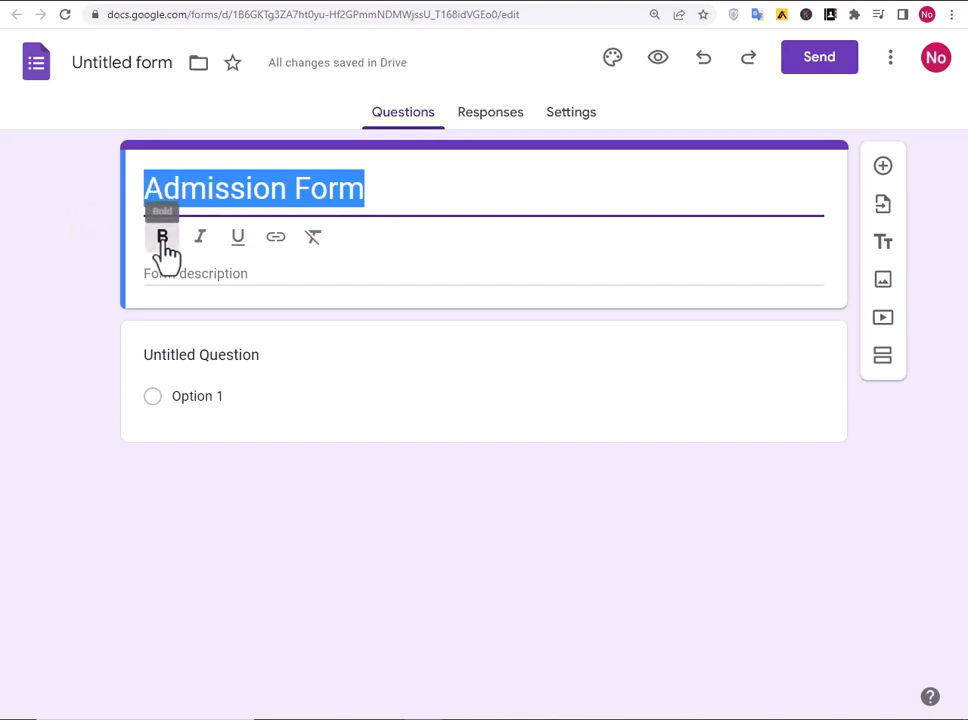
pyautogui.click(162, 240)
pyautogui.click(400, 194)
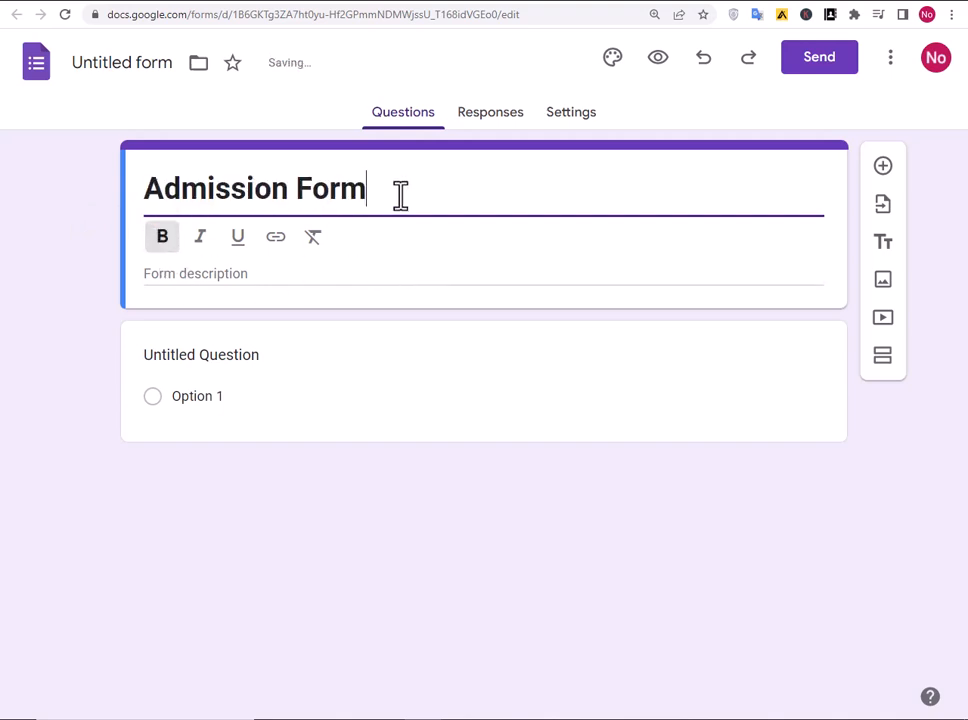
# Name the first question "First Name" and add a short-answer question "Last Name", making both required.
pyautogui.click(220, 356)
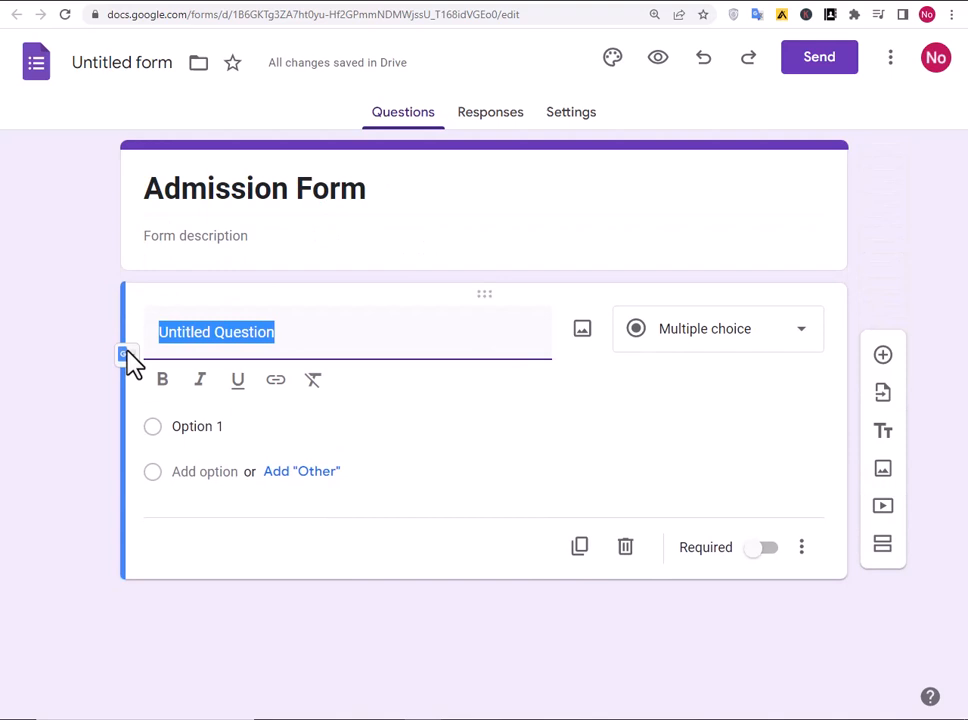
pyautogui.write('First Name')
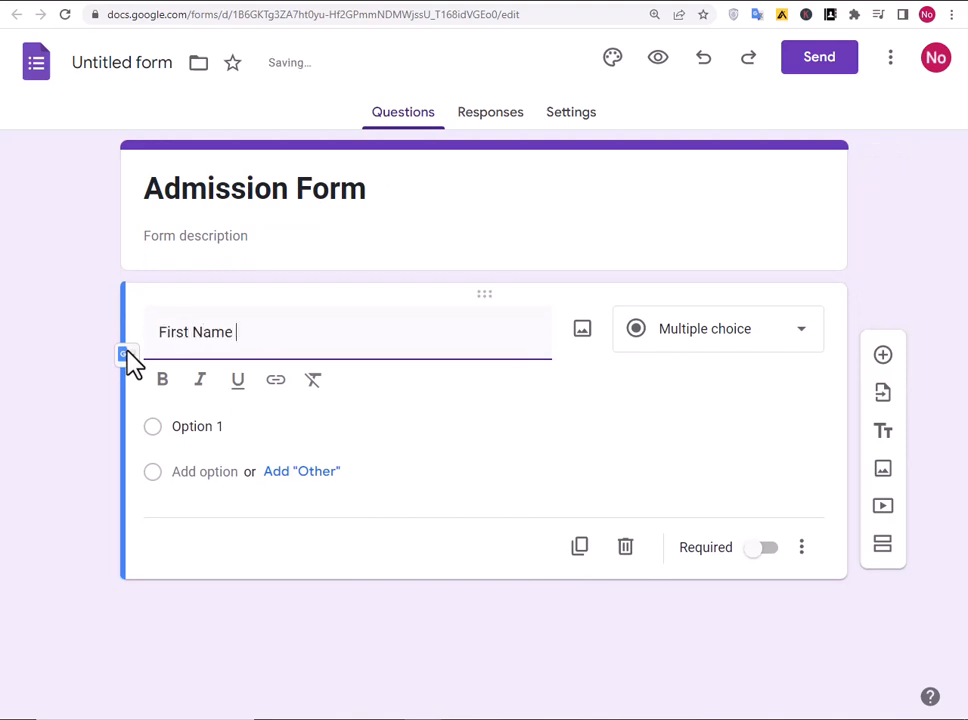
pyautogui.click(762, 556)
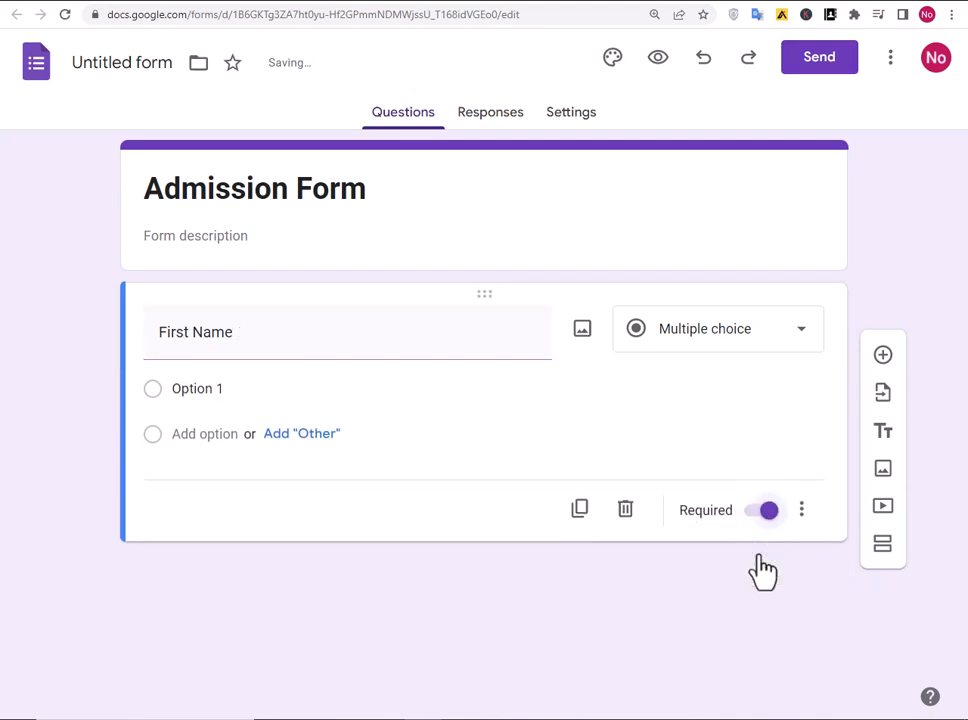
pyautogui.click(896, 365)
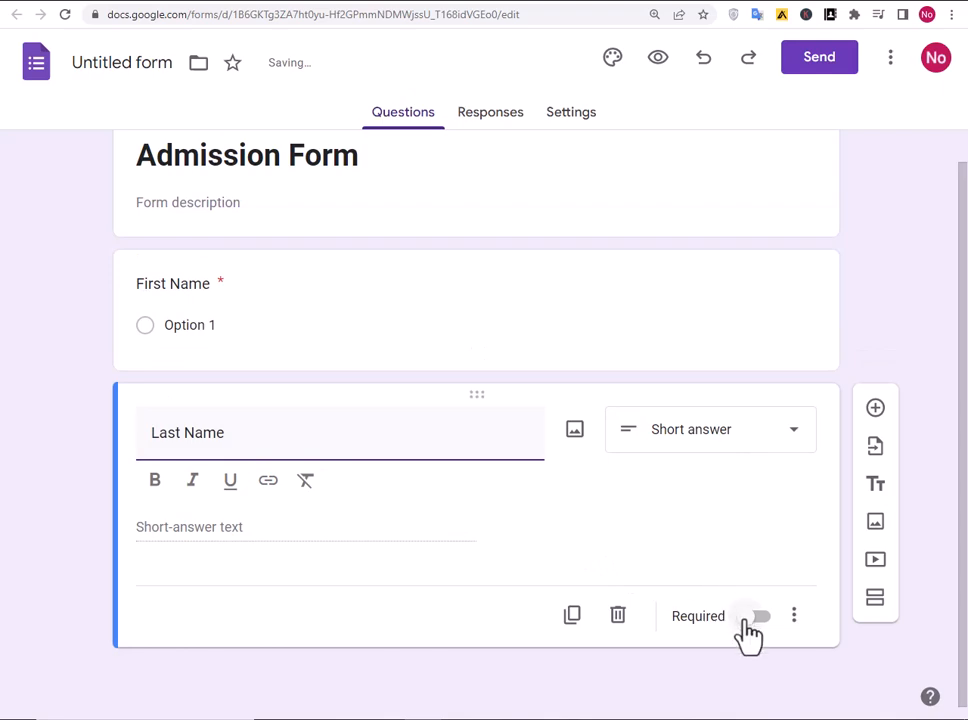
pyautogui.click(748, 620)
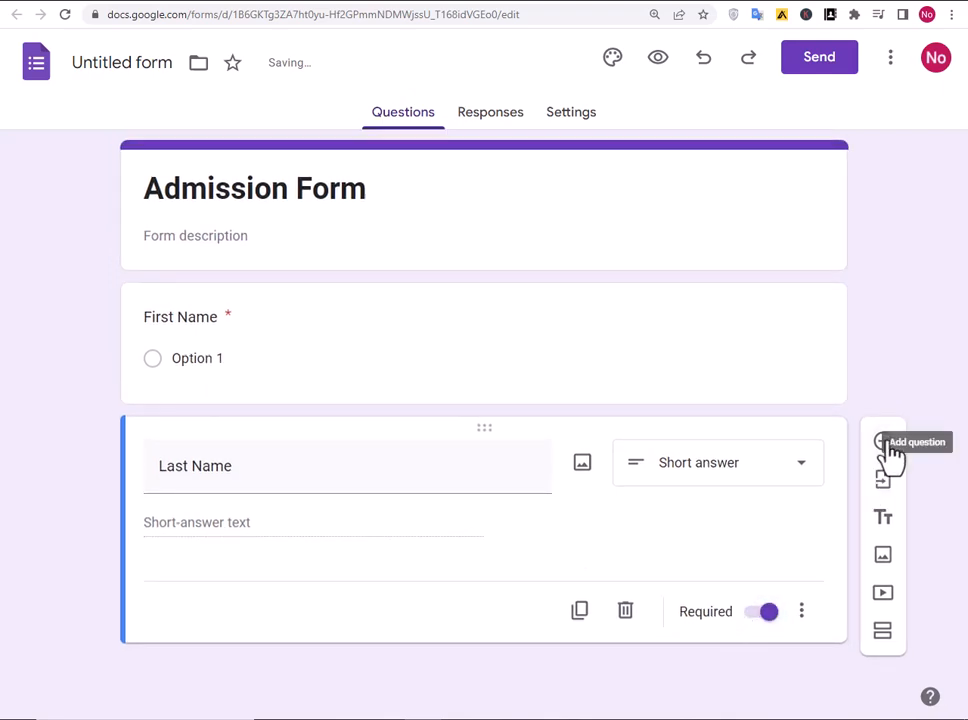
# Add a required question titled "Date Of Birth" with the Date answer type.
pyautogui.click(877, 432)
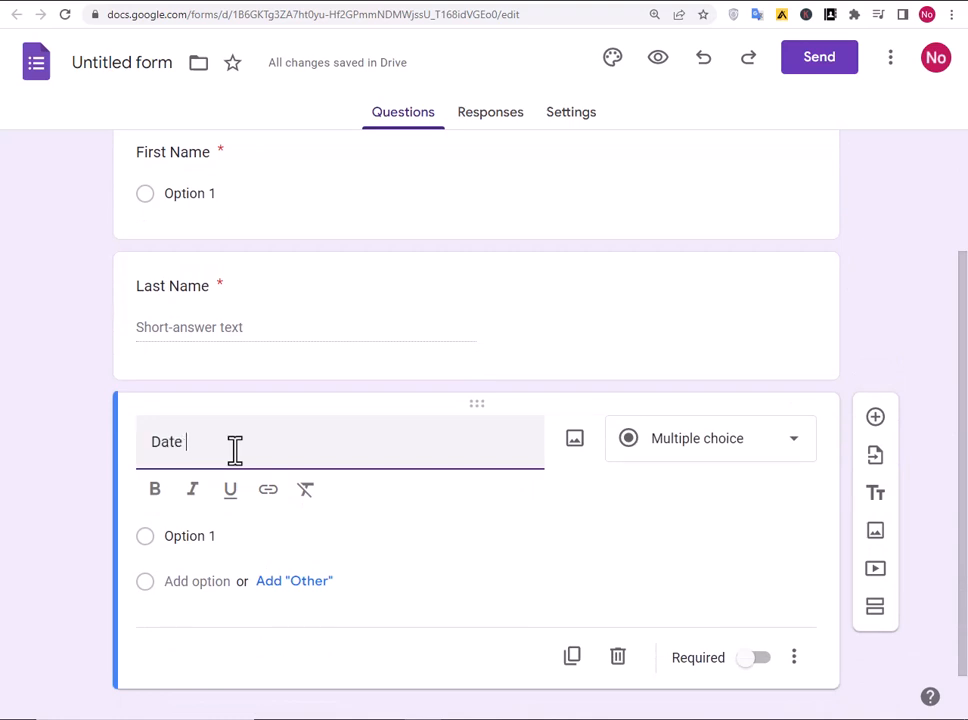
pyautogui.write('Date OF f')
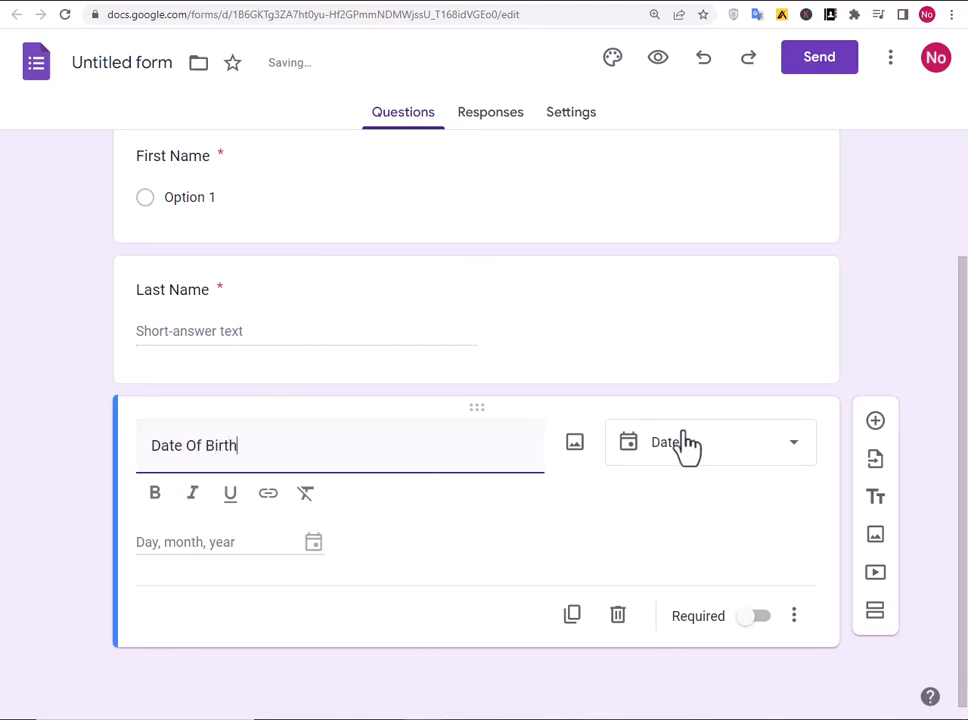
pyautogui.click(752, 617)
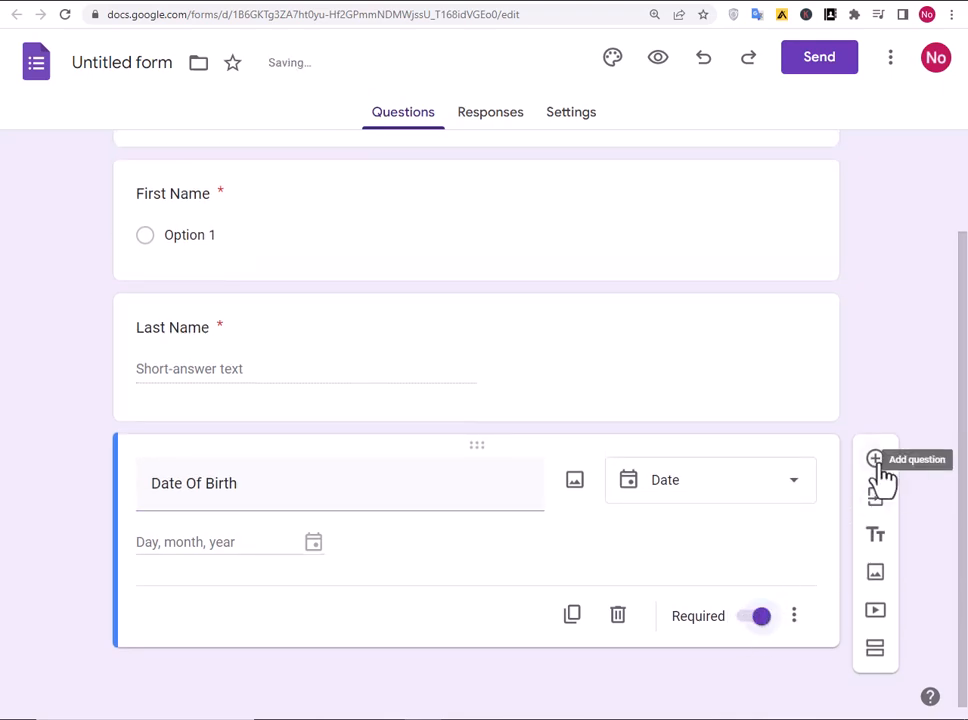
# Add a question titled "Gender" with the Multiple choice answer type and make it required.
pyautogui.click(879, 465)
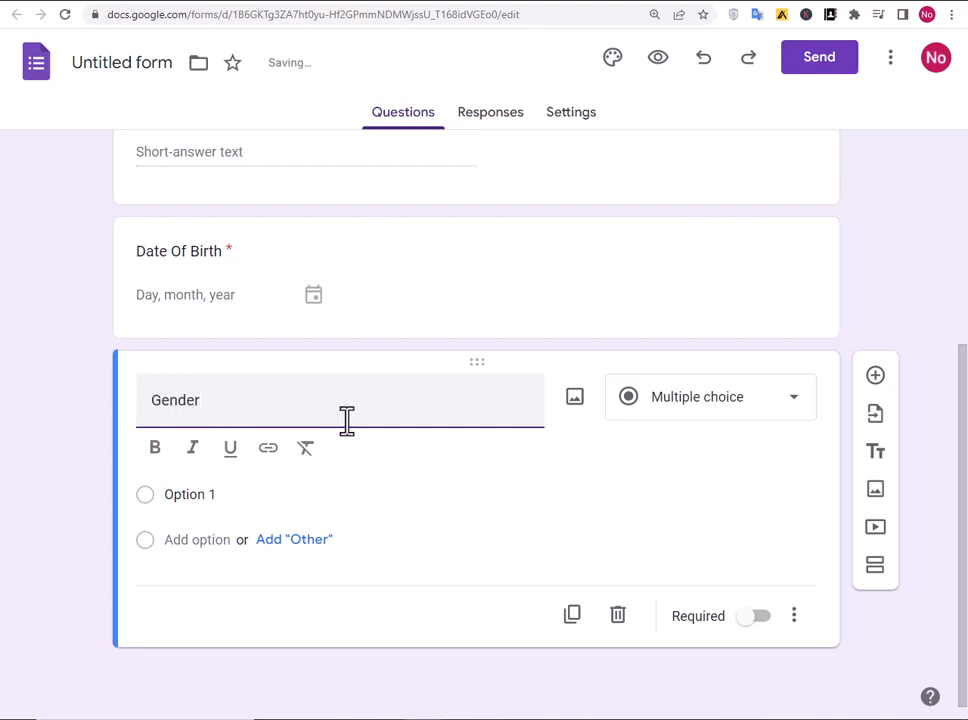
pyautogui.click(754, 628)
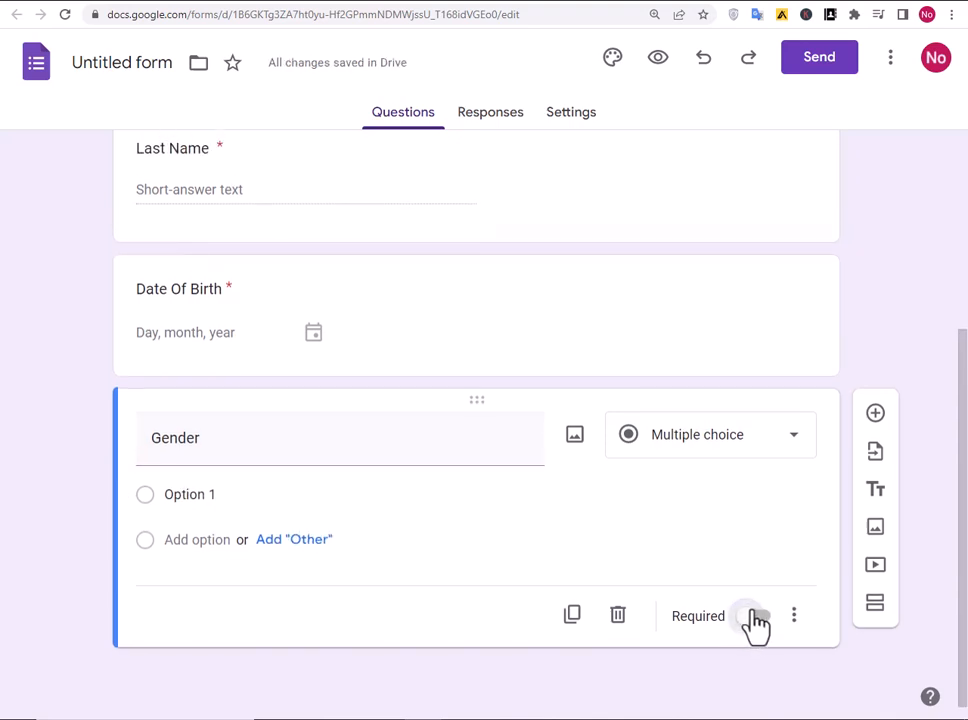
pyautogui.click(268, 443)
pyautogui.click(222, 437)
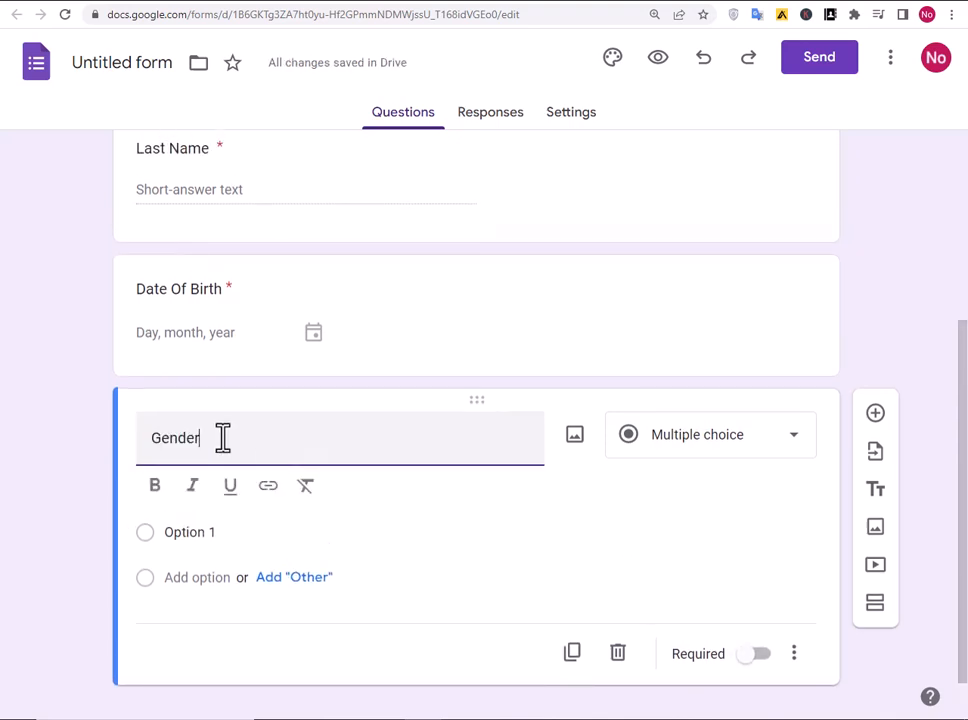
pyautogui.click(148, 540)
pyautogui.click(261, 514)
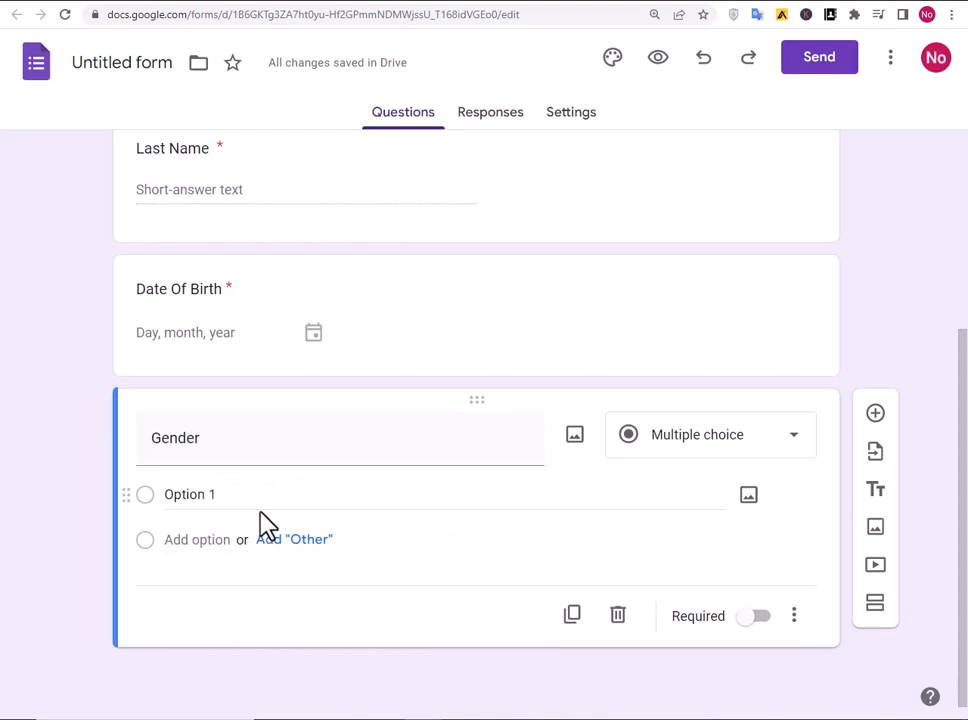
pyautogui.click(268, 502)
pyautogui.click(272, 500)
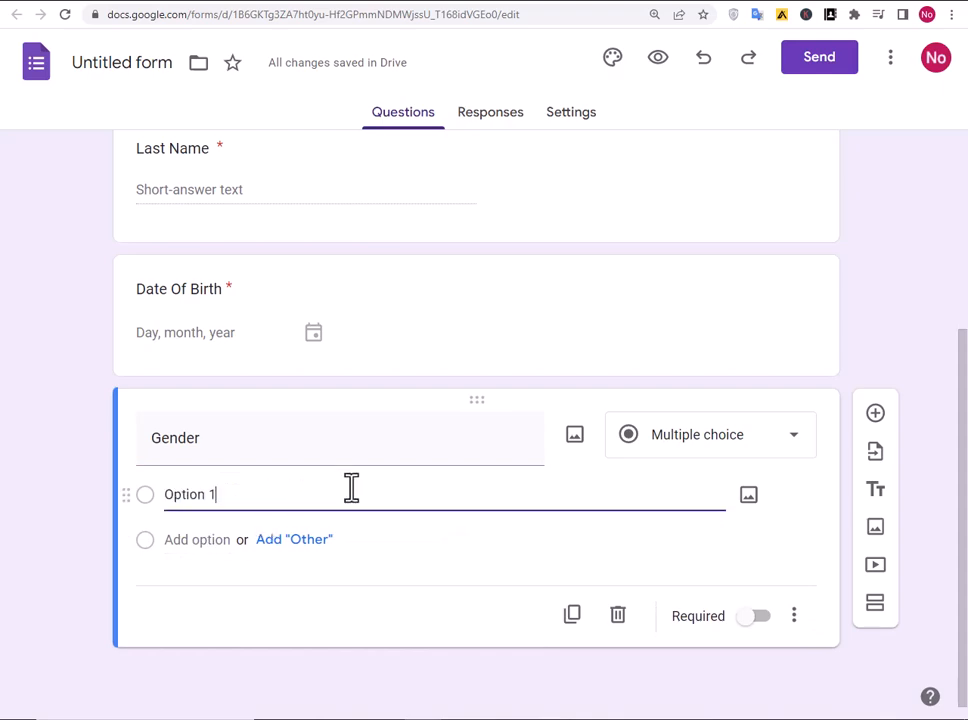
pyautogui.click(670, 436)
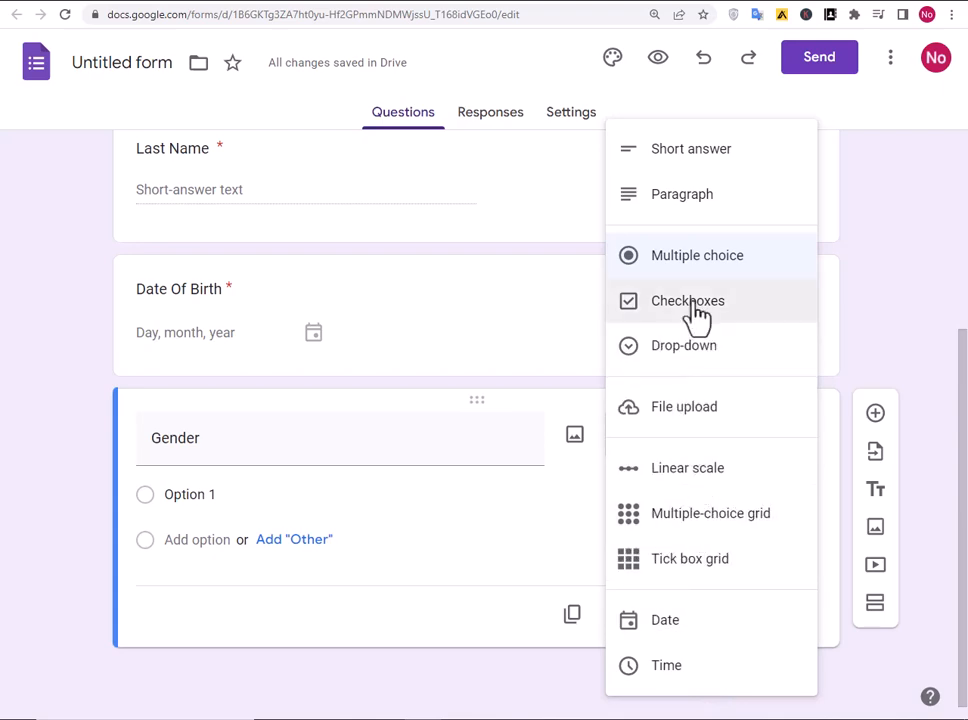
pyautogui.click(704, 262)
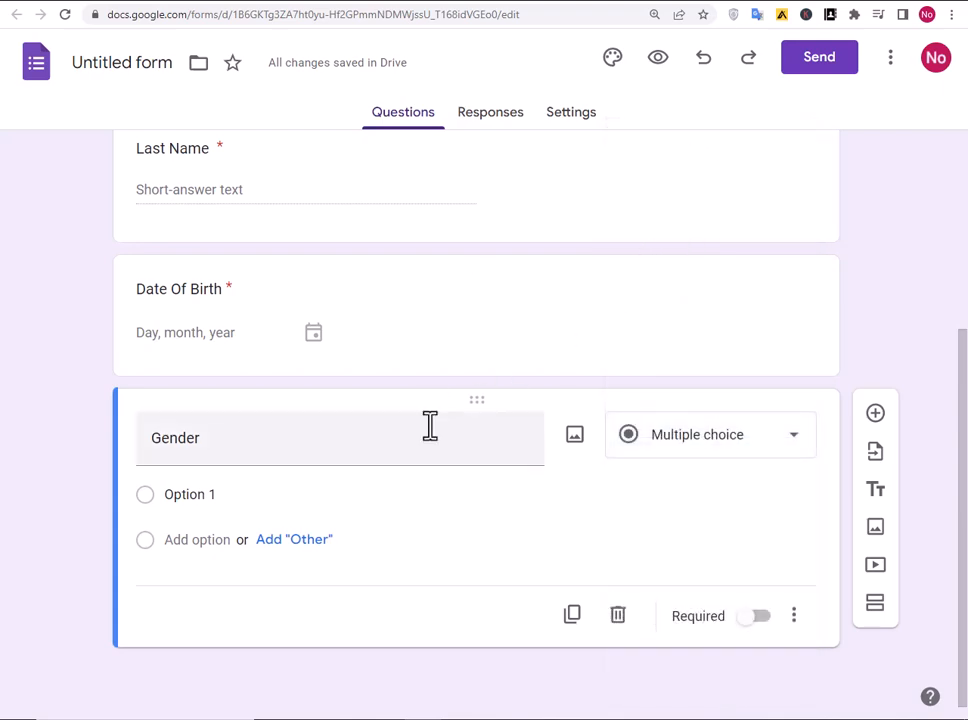
pyautogui.click(743, 620)
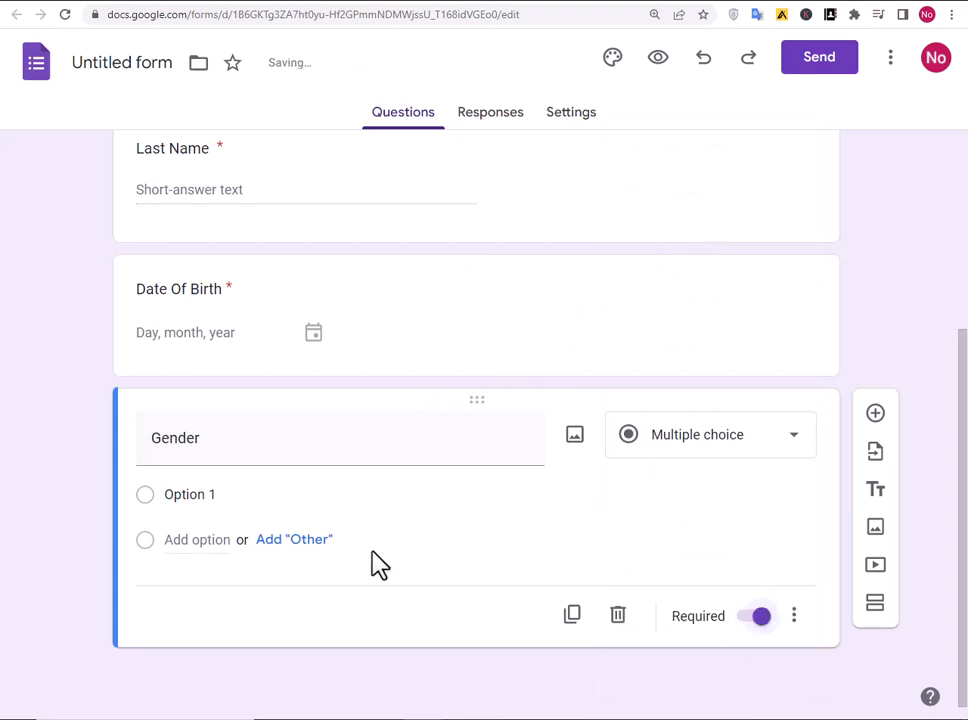
pyautogui.click(259, 447)
pyautogui.click(272, 441)
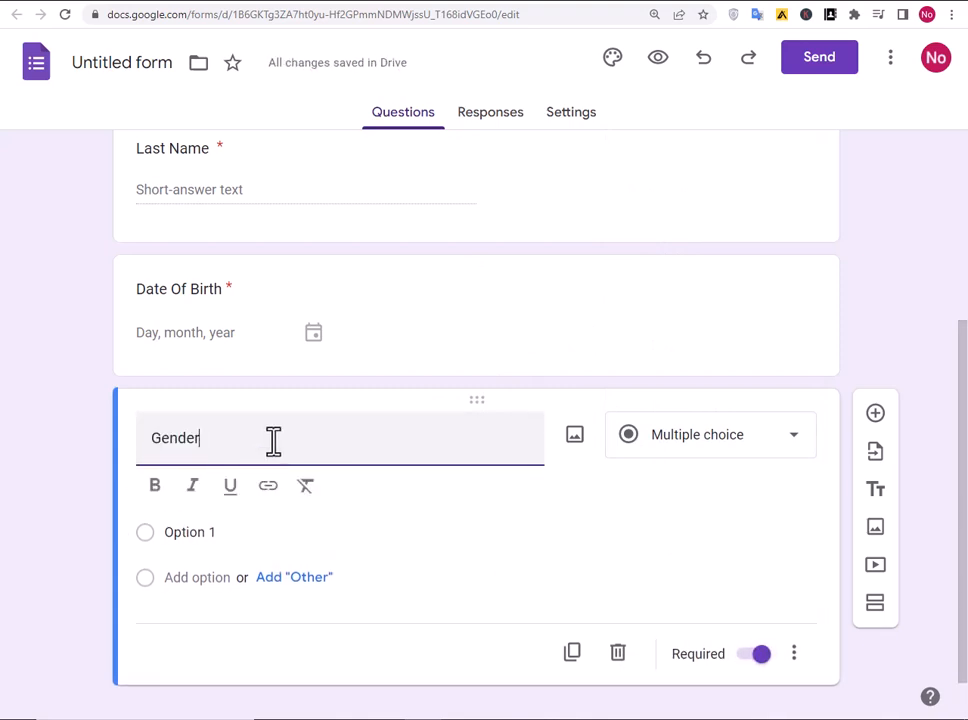
pyautogui.click(545, 538)
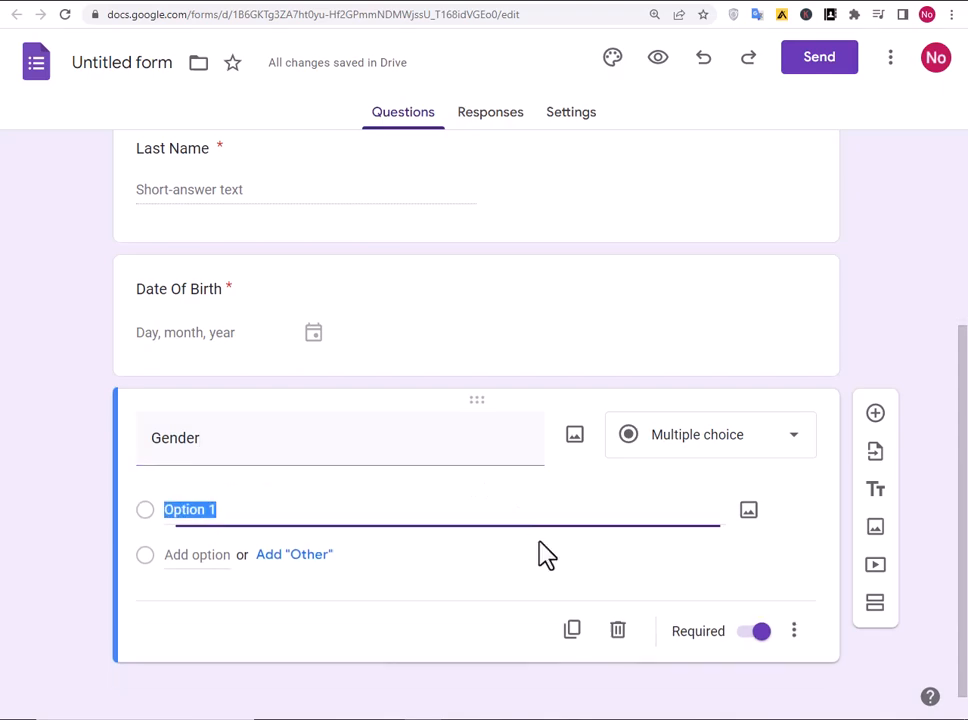
pyautogui.click(308, 628)
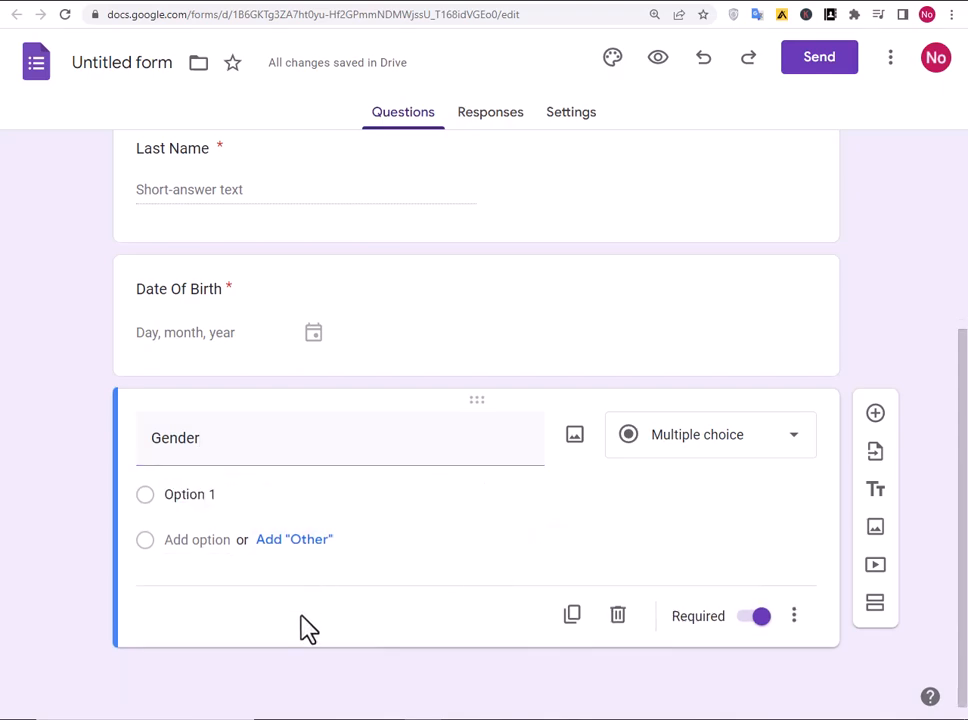
# Add a required short-answer question titled "Email Address" below the Gender question.
pyautogui.click(875, 414)
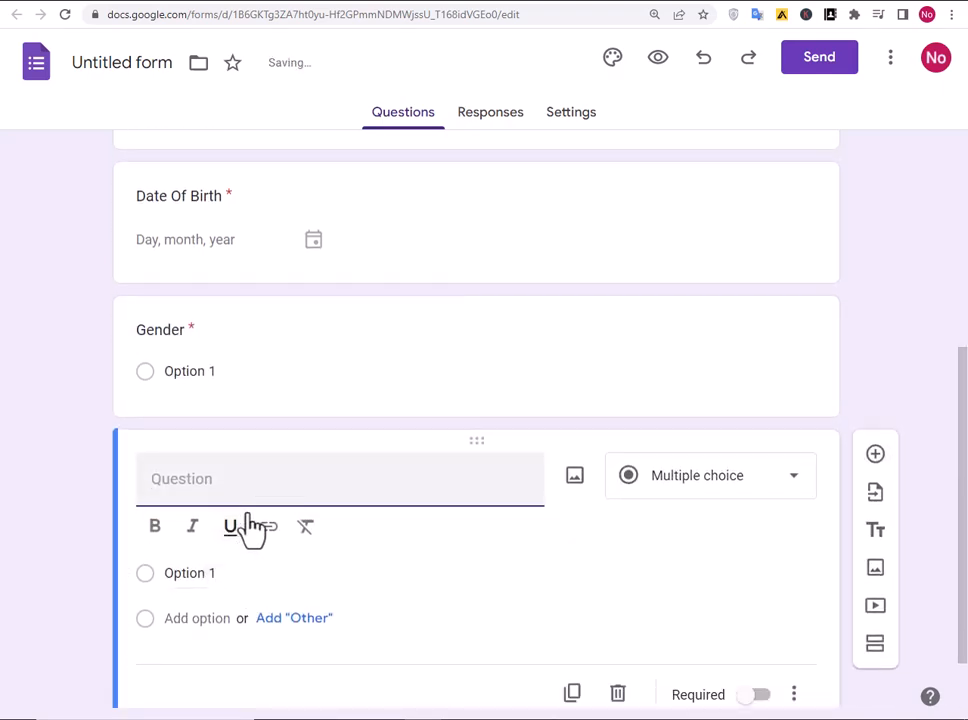
pyautogui.click(257, 481)
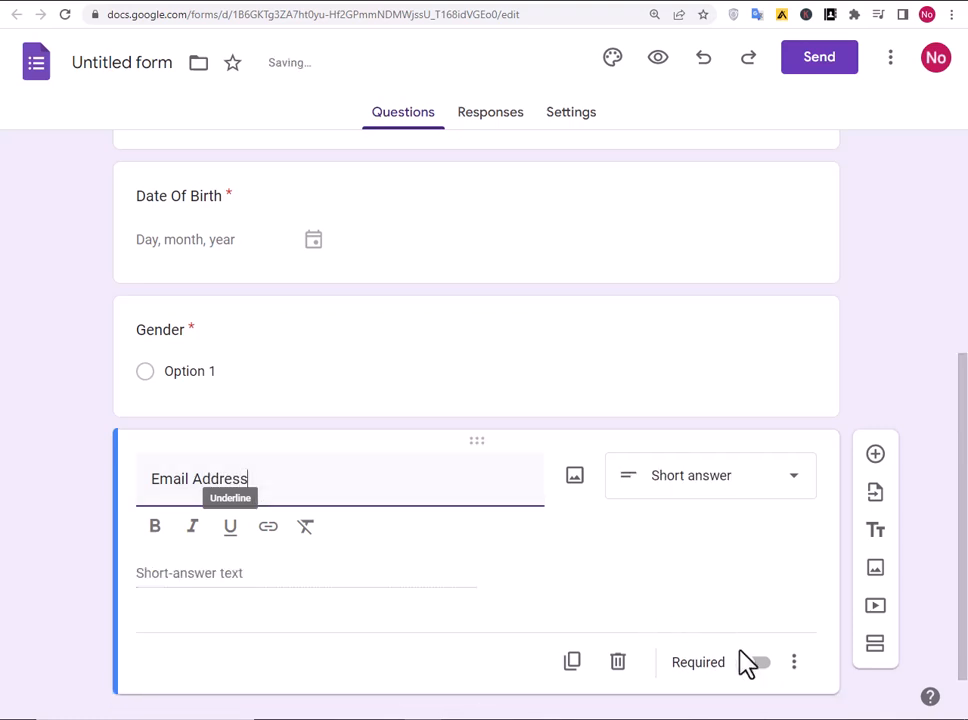
pyautogui.click(752, 662)
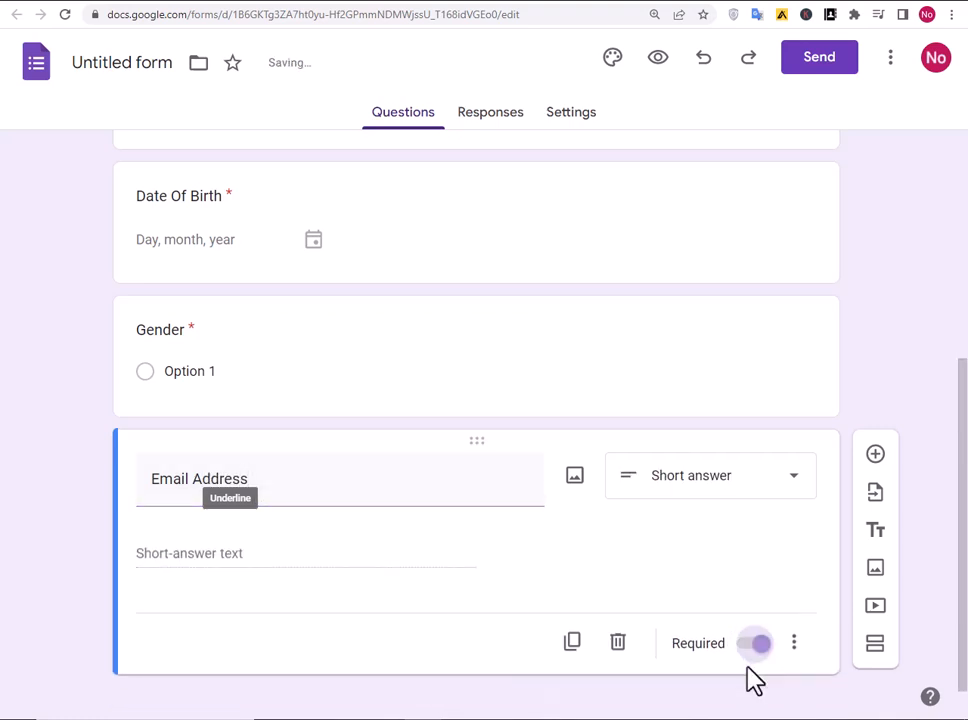
# Add two required short-answer questions titled "Contract Number" and "Home Address" at the end of the form.
pyautogui.click(876, 454)
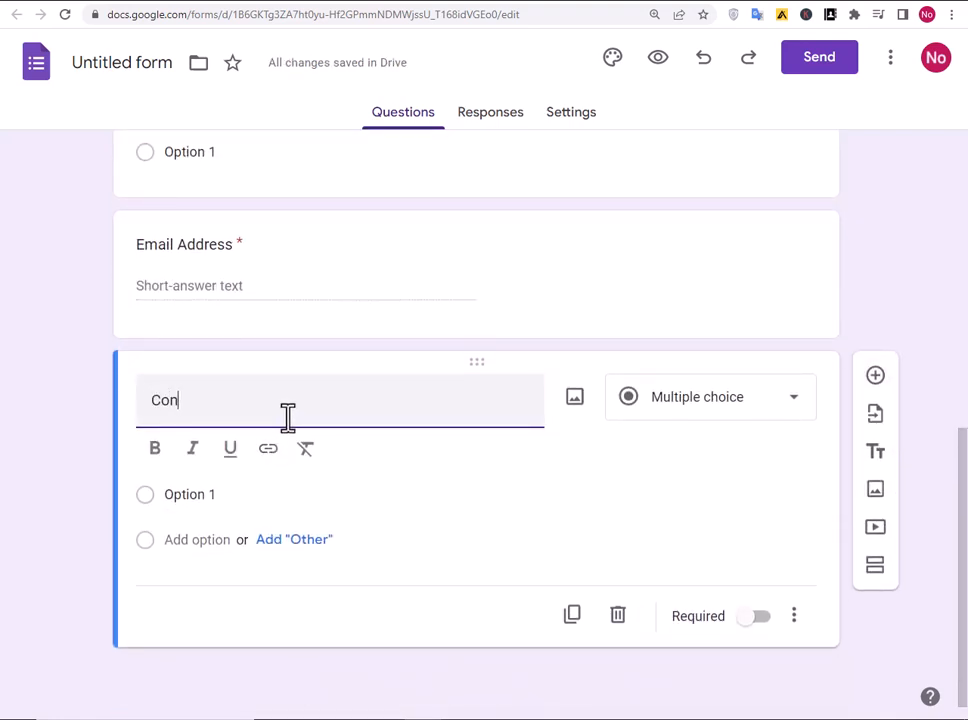
pyautogui.write('Contract m')
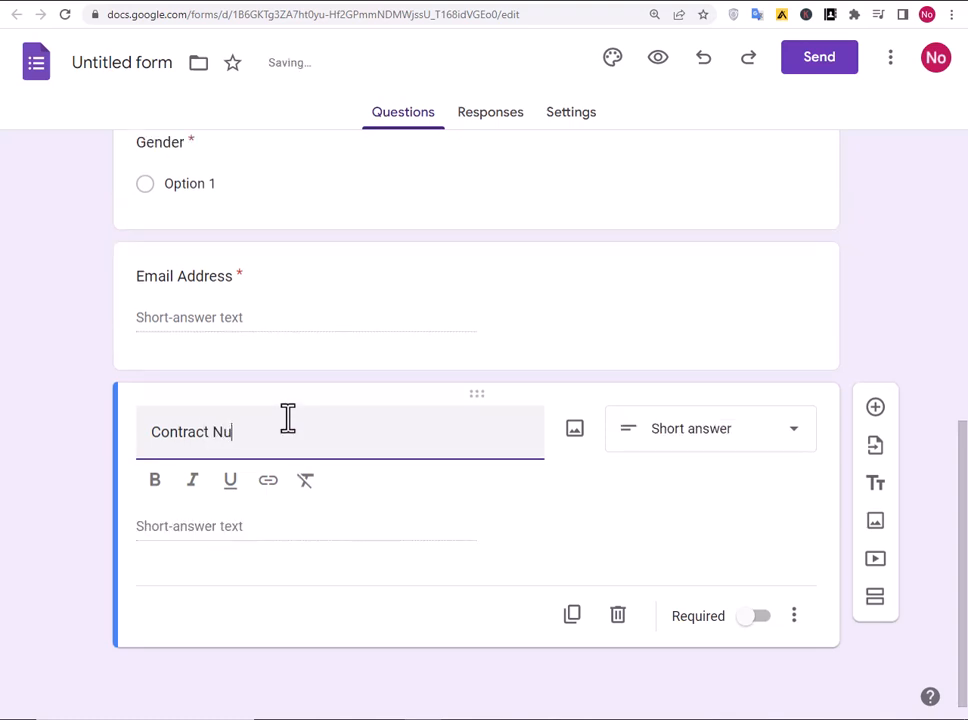
pyautogui.write('umber')
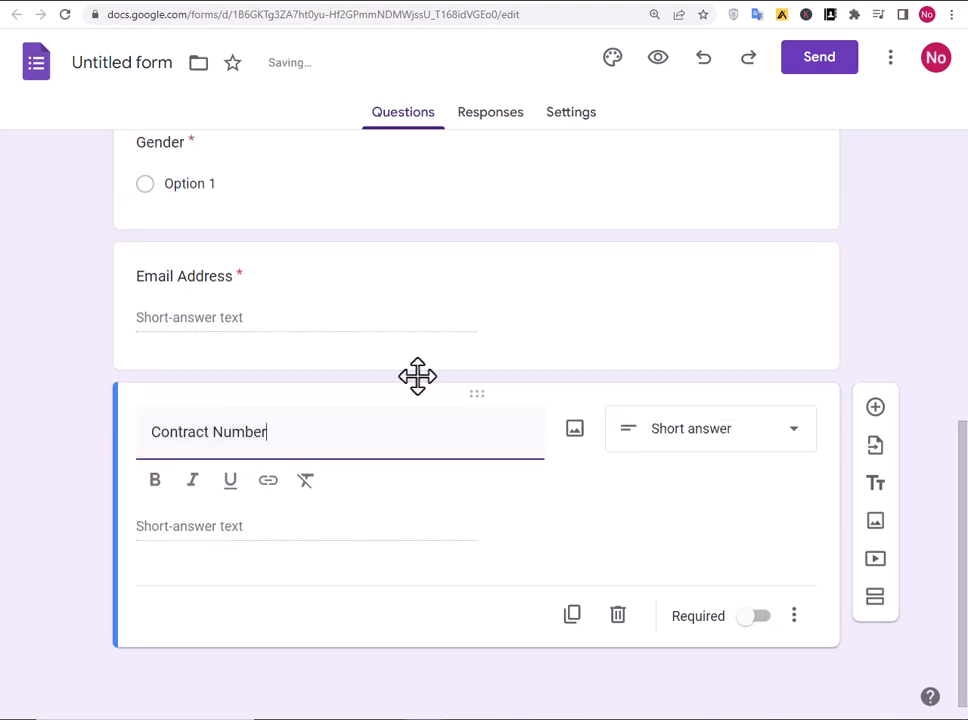
pyautogui.click(755, 616)
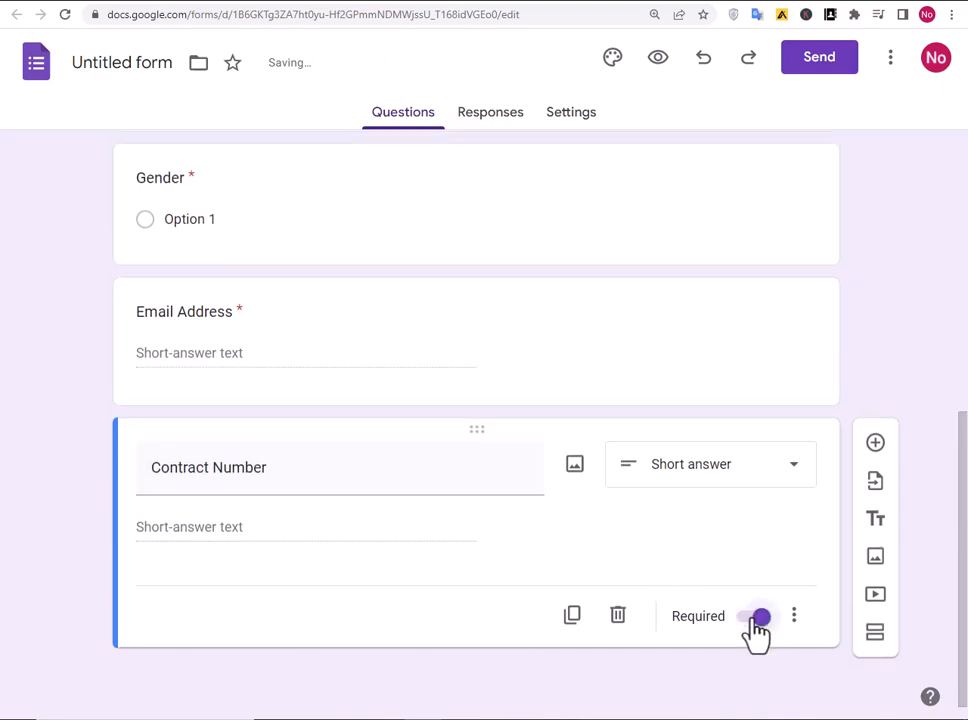
pyautogui.click(876, 446)
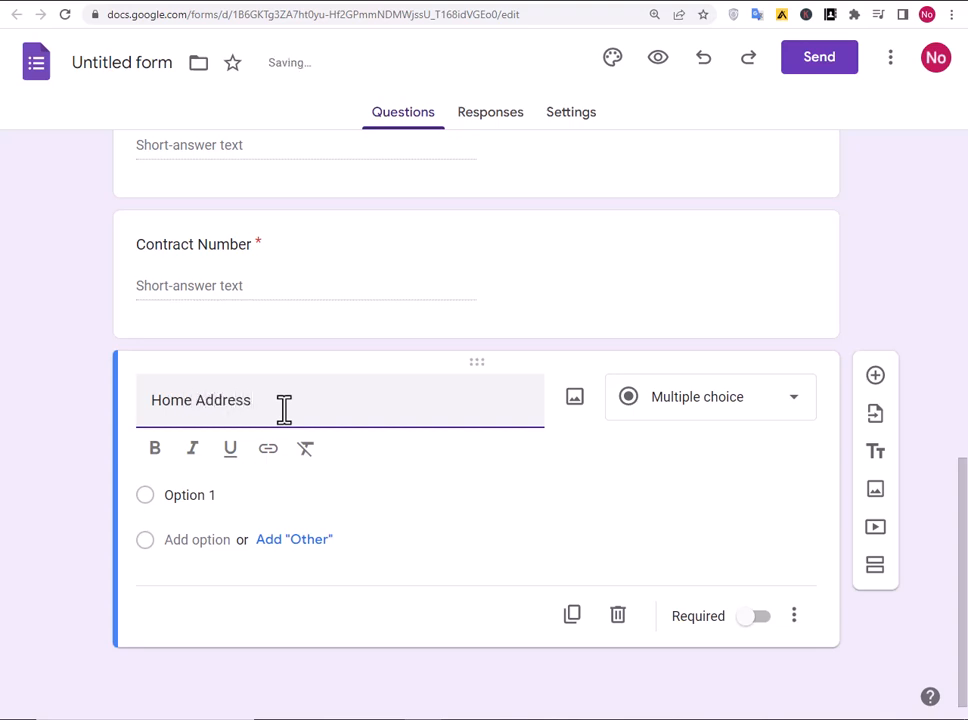
pyautogui.click(745, 617)
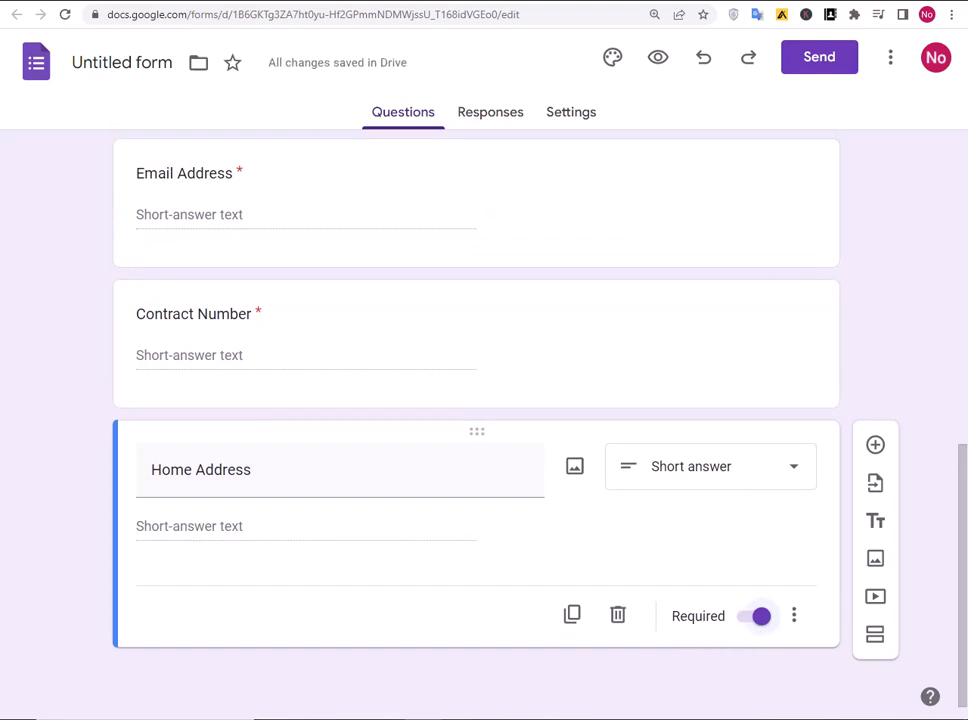
# Preview the admission form and review all its questions from First Name to Home Address.
pyautogui.scroll(5, 470, 510)
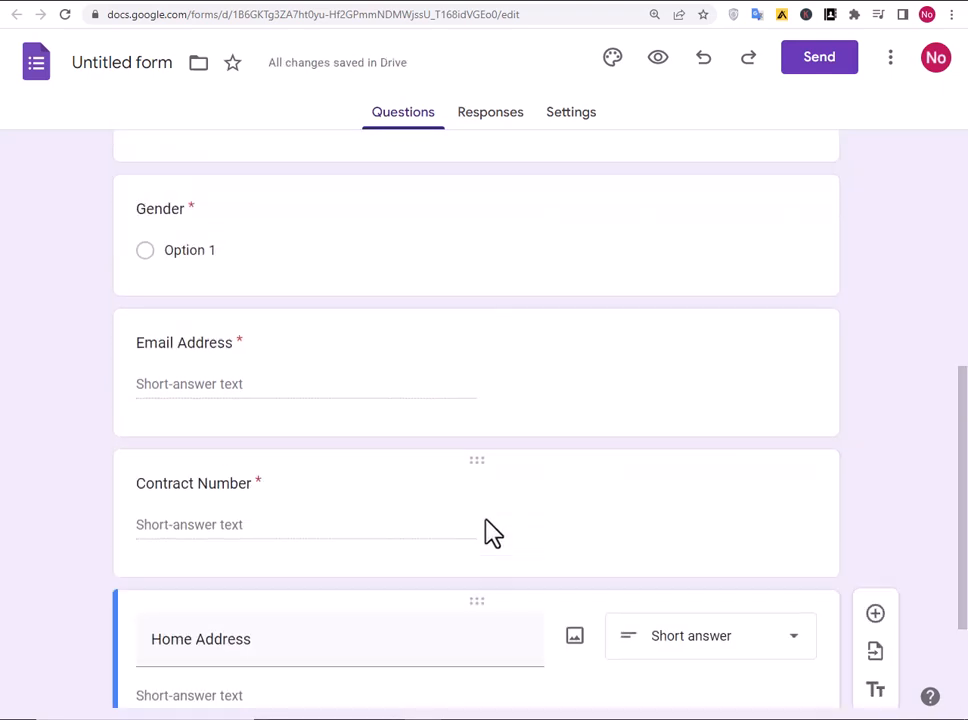
pyautogui.click(658, 58)
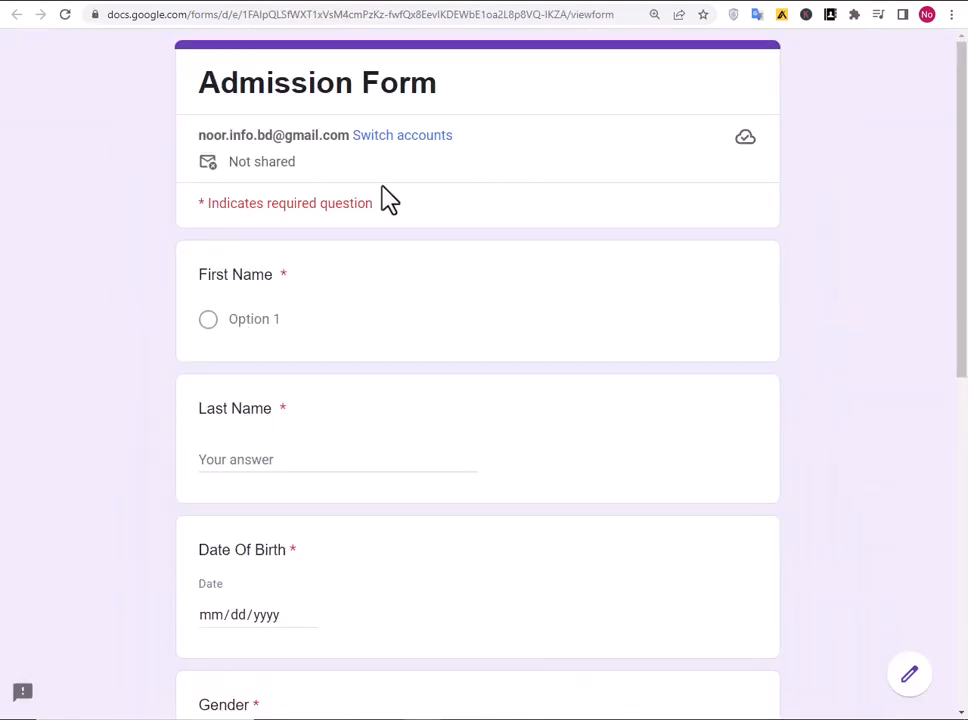
pyautogui.scroll(-5, 484, 199)
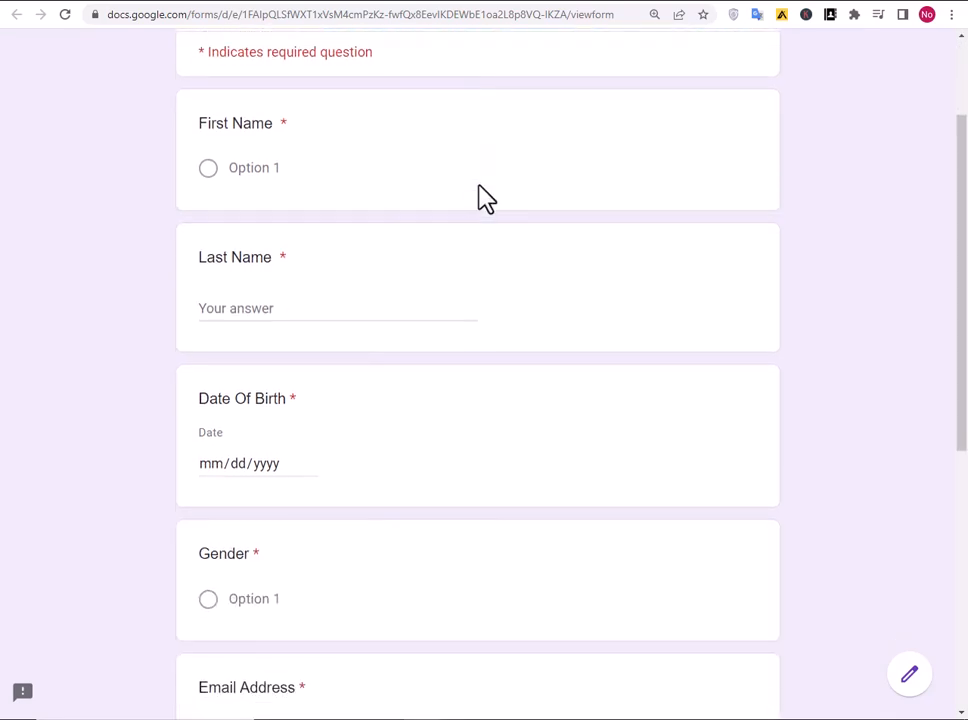
pyautogui.scroll(-3, 495, 305)
pyautogui.scroll(4, 493, 402)
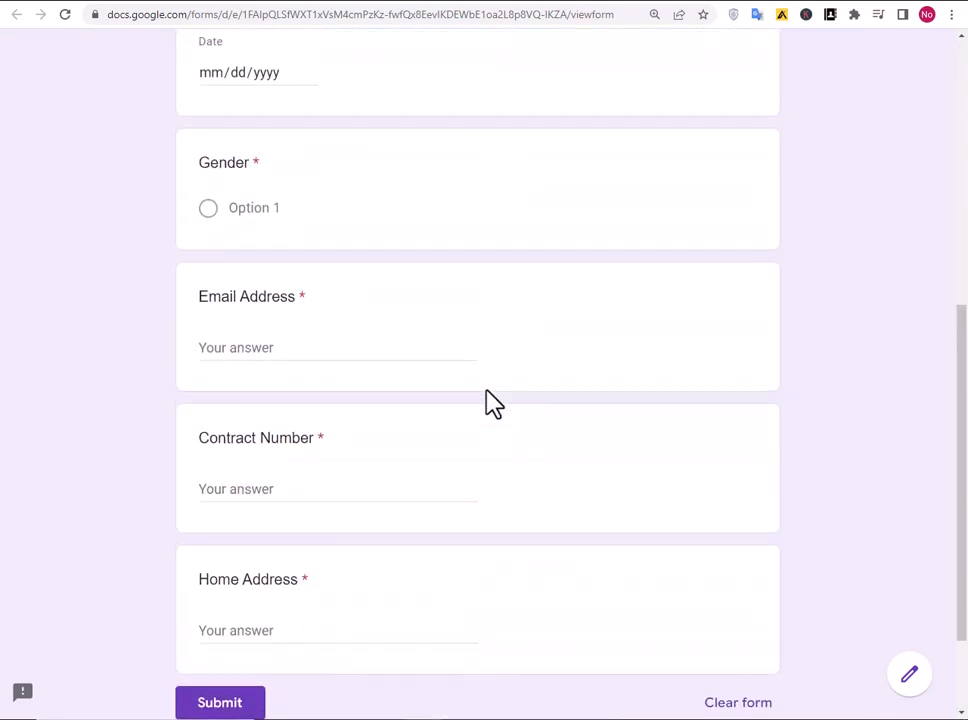
pyautogui.scroll(4, 489, 400)
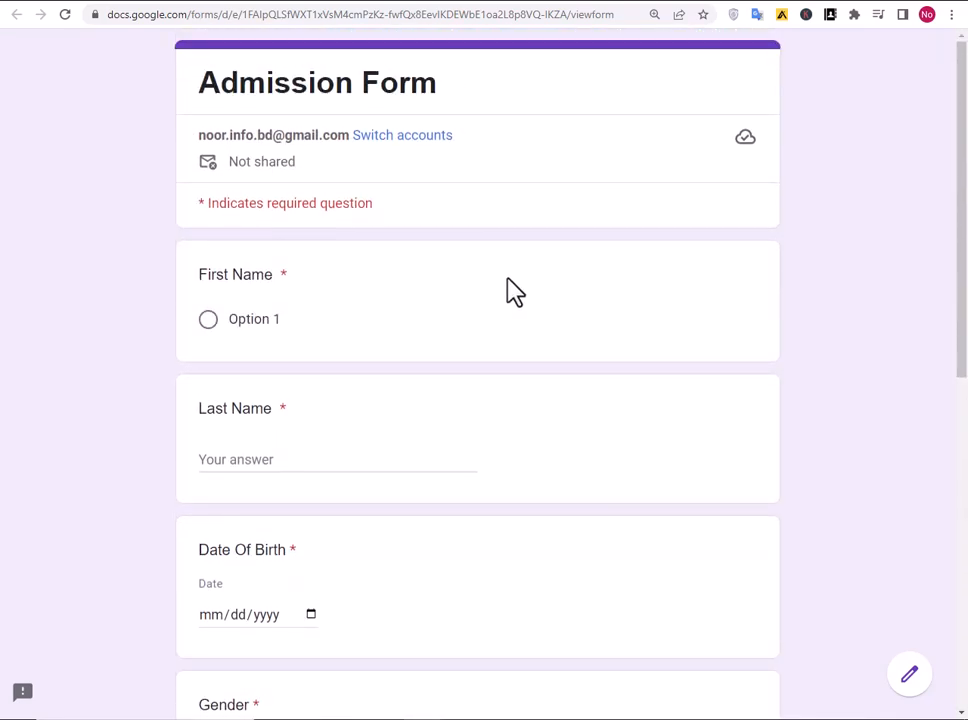
# Copy the preview page's viewform link, switch to Firefox and open the form there.
pyautogui.click(455, 14)
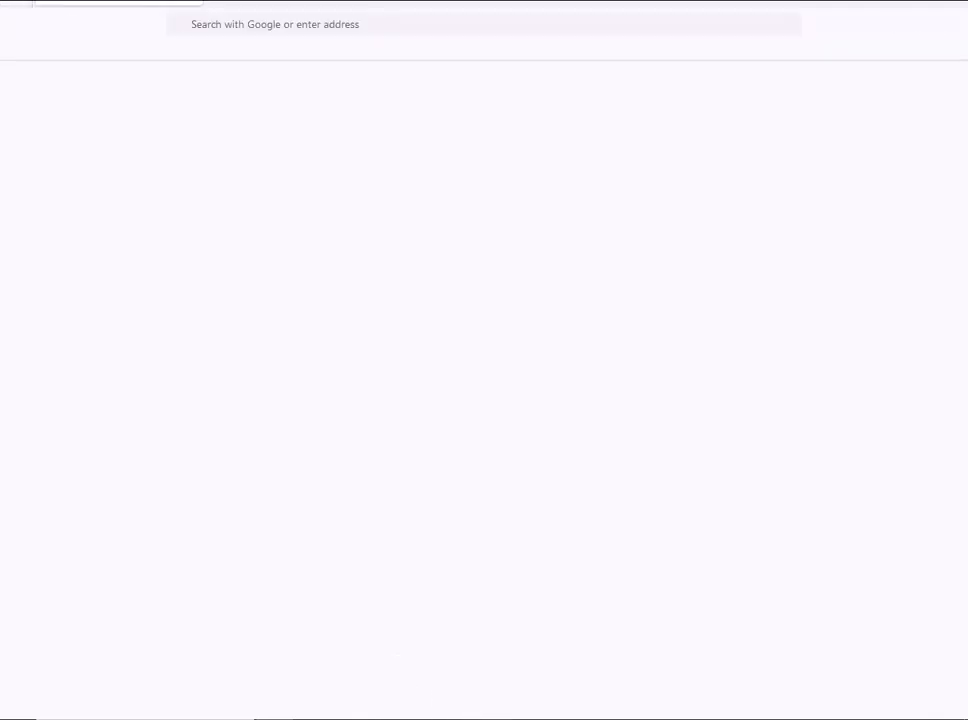
pyautogui.click(343, 24)
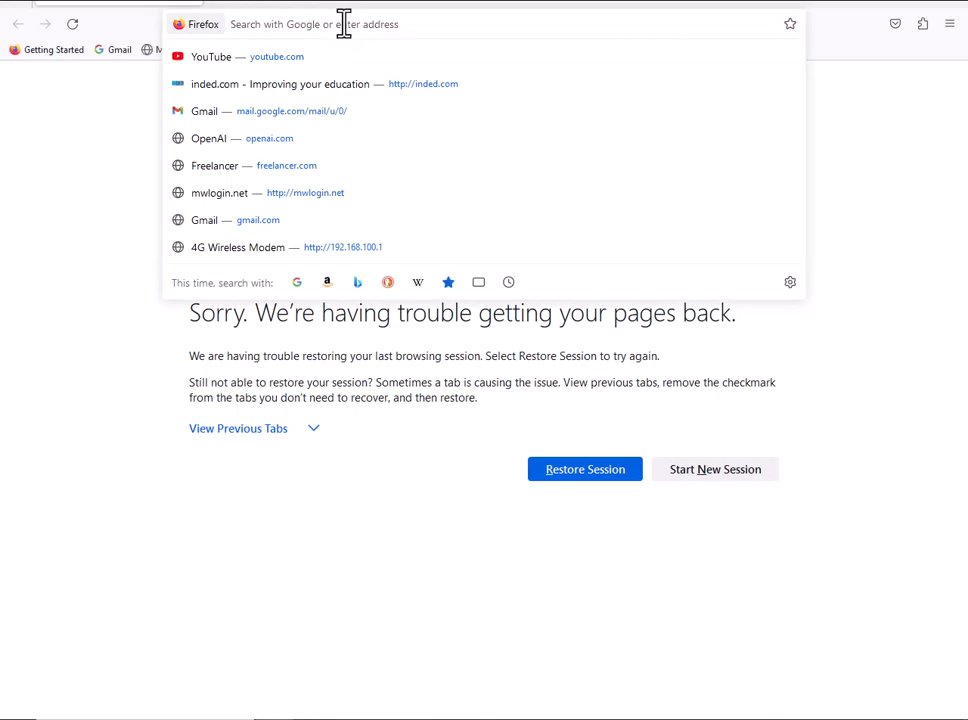
pyautogui.write('https://docs.google.com/forms/d/e/1FAIpQLSfWXT1xVsM4cmPzKz-fwfQx8EevIKDEWbE1oa2L8p8VQ-IKZA/viewform')
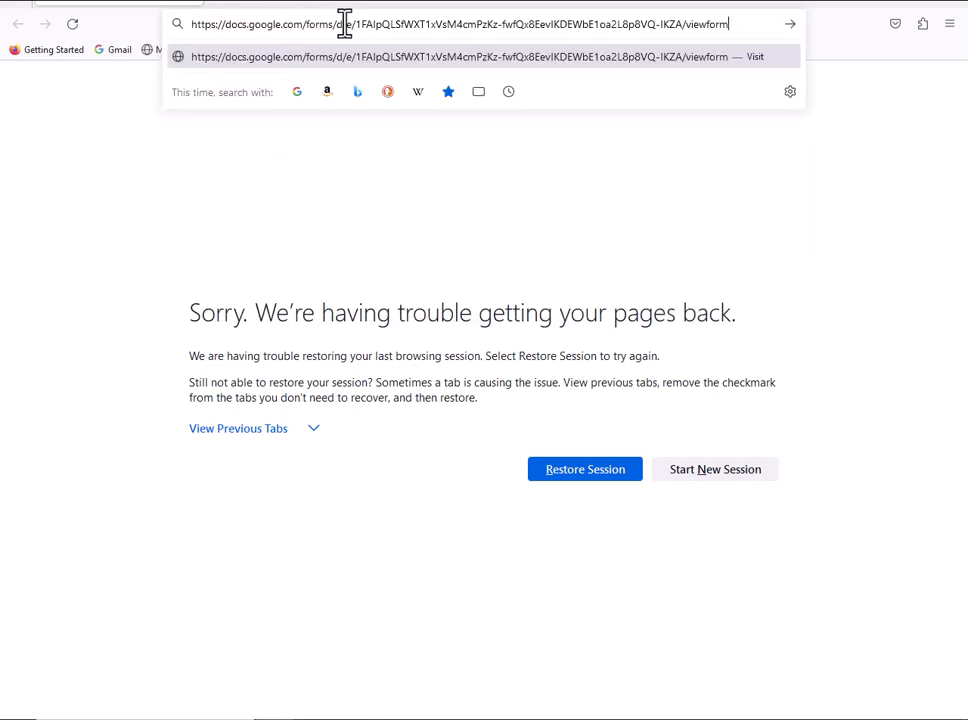
pyautogui.press('Return')
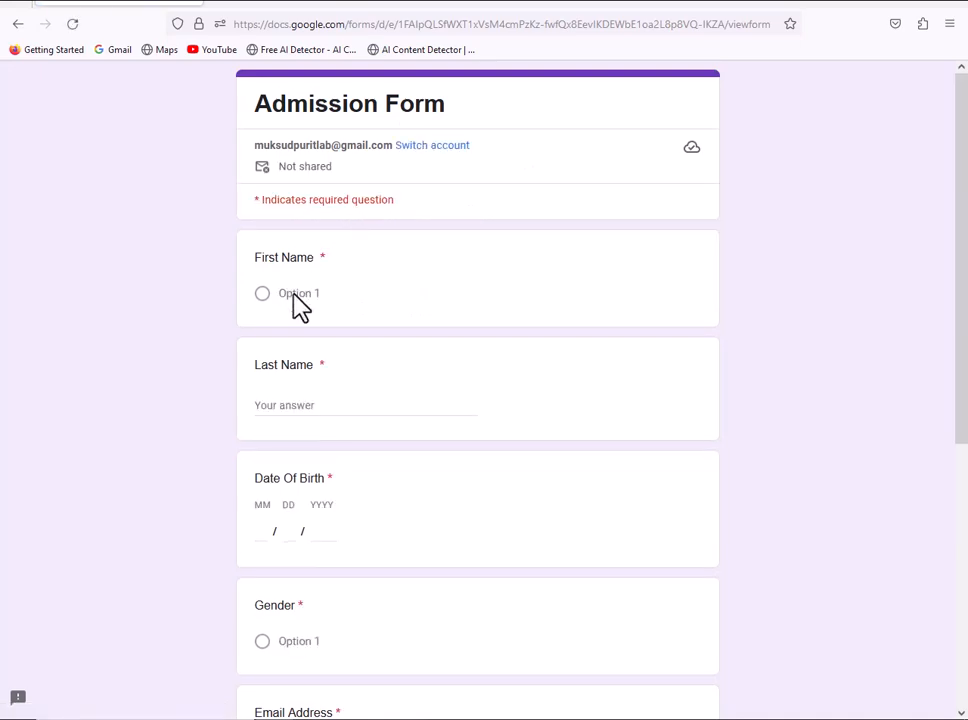
# Choose Option 1 for the First Name question and dismiss the autosave notice.
pyautogui.click(294, 296)
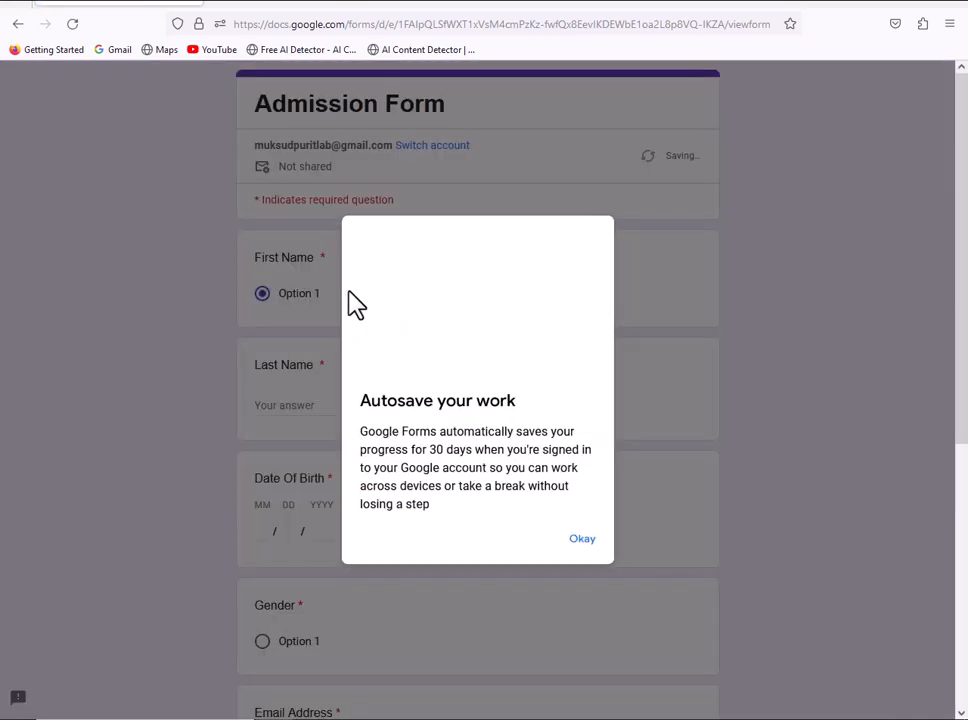
pyautogui.click(583, 540)
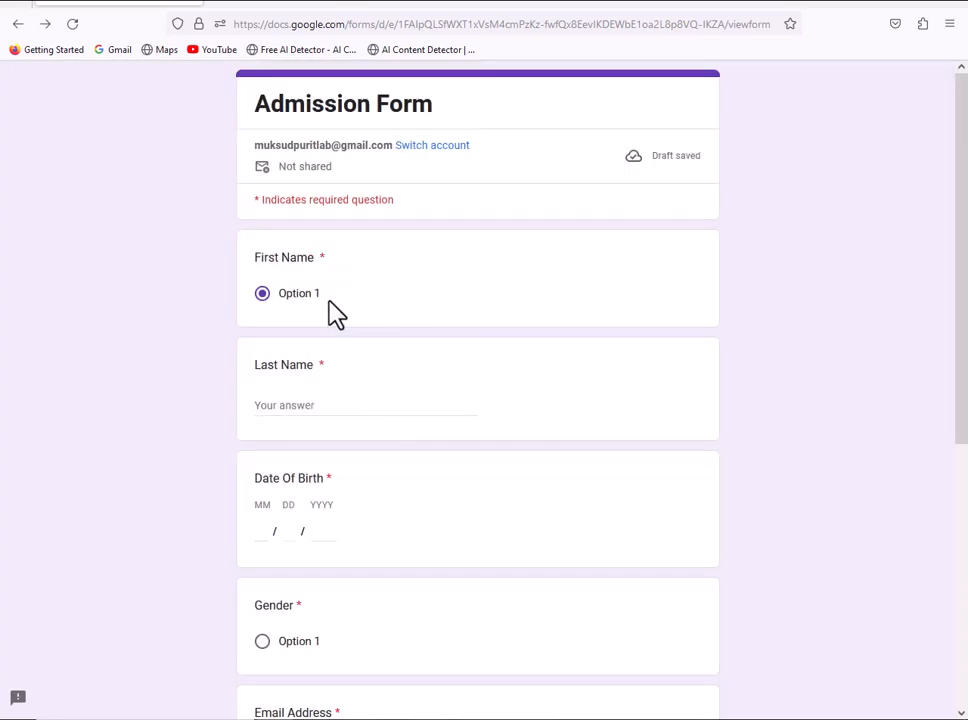
# Try the Last Name, Date Of Birth, Email Address, Contract Number and Home Address fields one by one without entering answers.
pyautogui.scroll(-1, 361, 406)
pyautogui.click(311, 326)
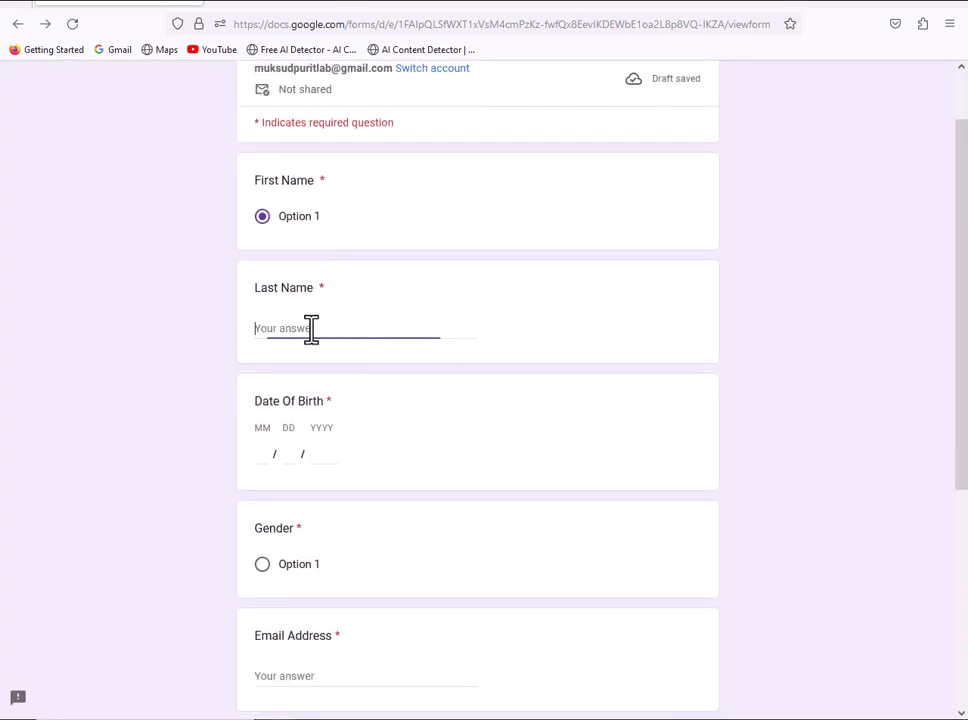
pyautogui.click(311, 226)
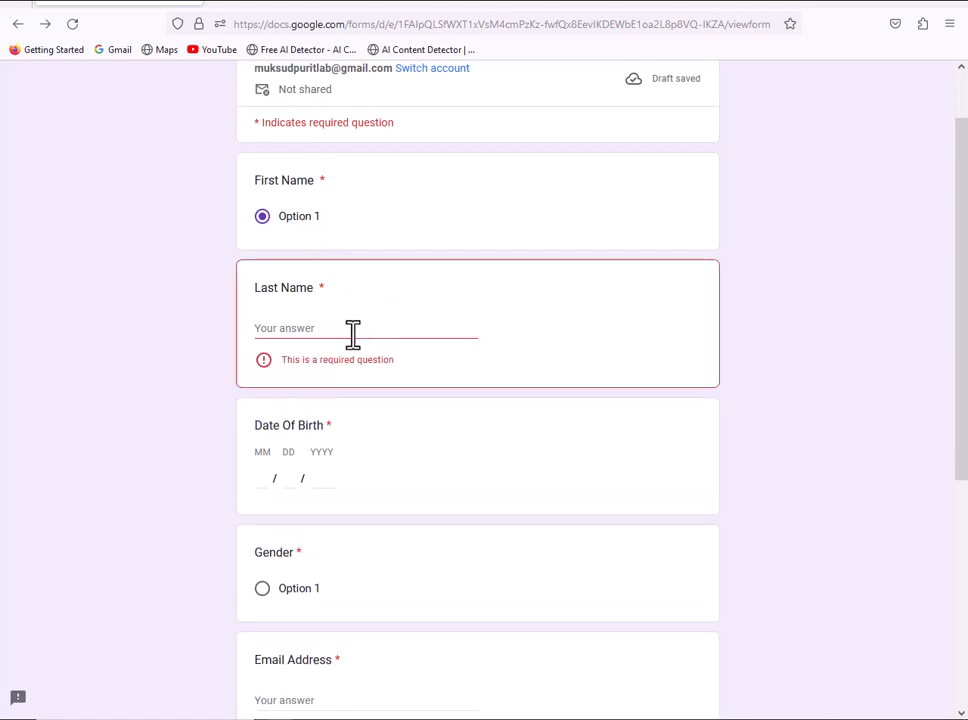
pyautogui.scroll(-2, 325, 485)
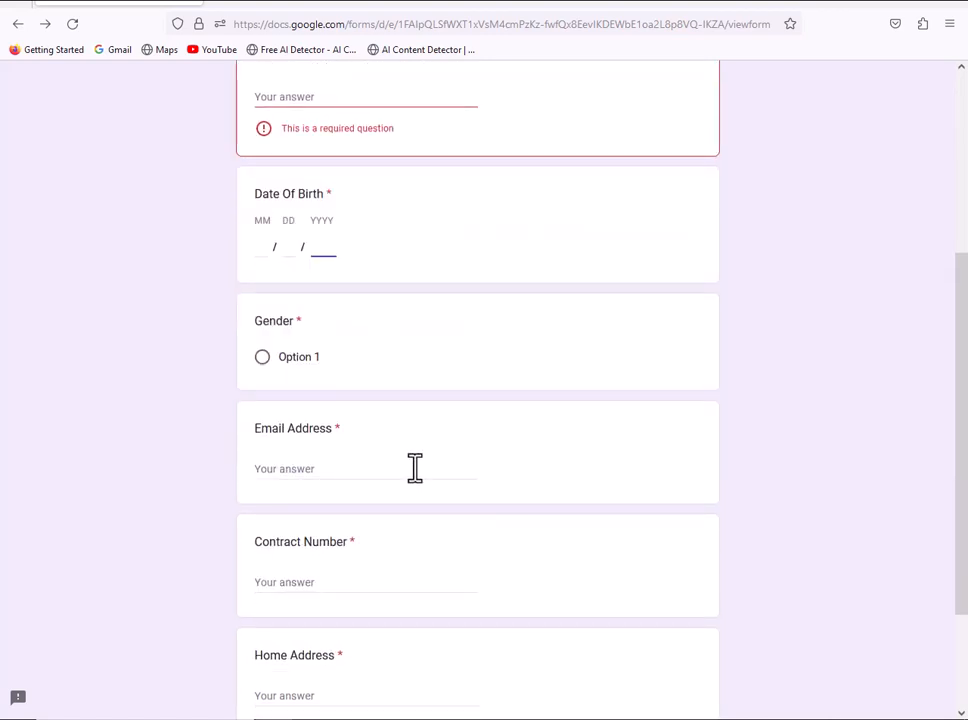
pyautogui.click(310, 468)
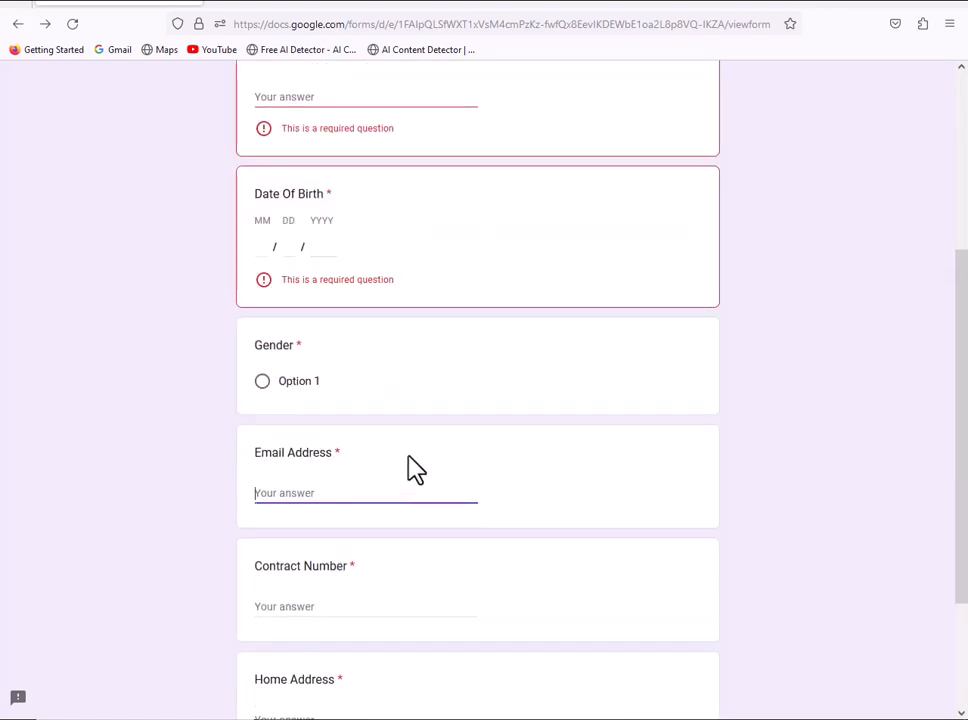
pyautogui.scroll(-2, 371, 430)
pyautogui.click(320, 430)
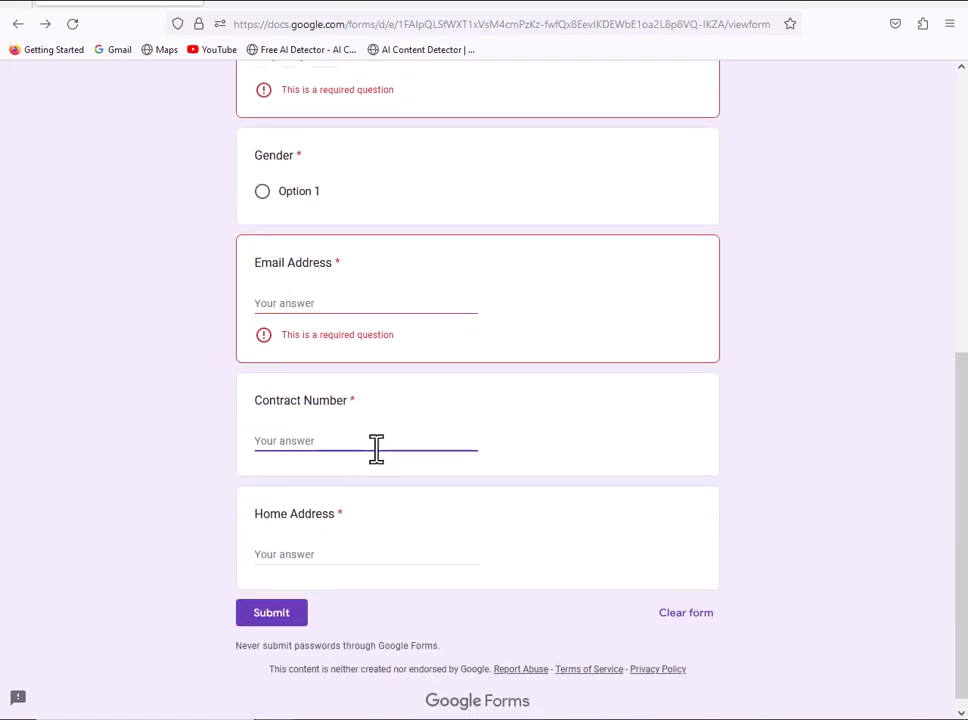
pyautogui.click(327, 541)
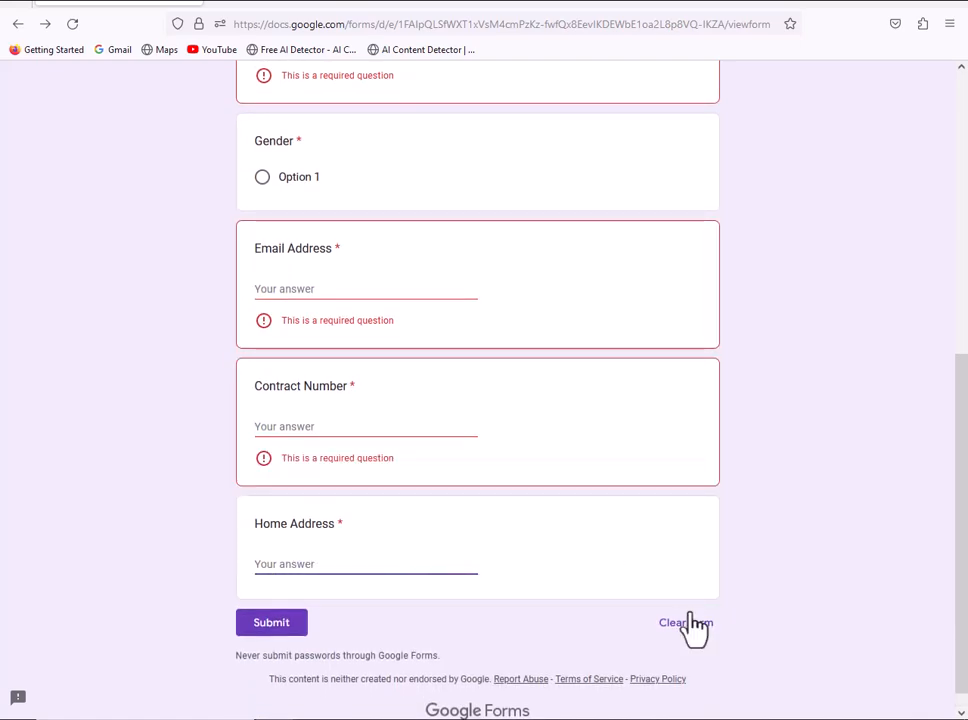
pyautogui.scroll(3, 372, 510)
pyautogui.scroll(2, 378, 490)
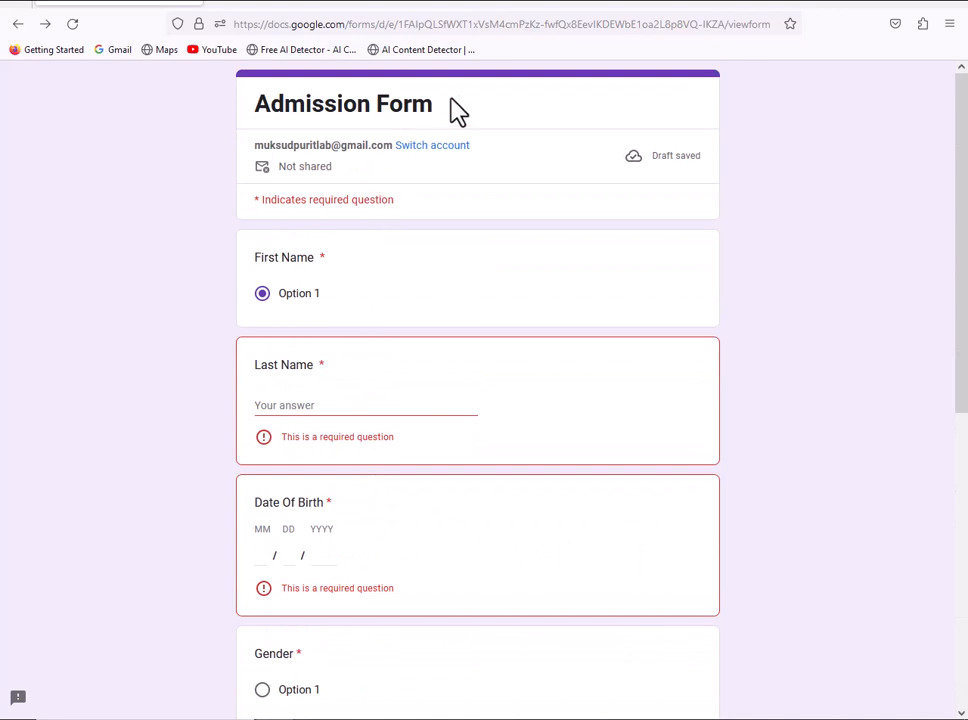
pyautogui.moveTo(437, 108); pyautogui.dragTo(256, 108)
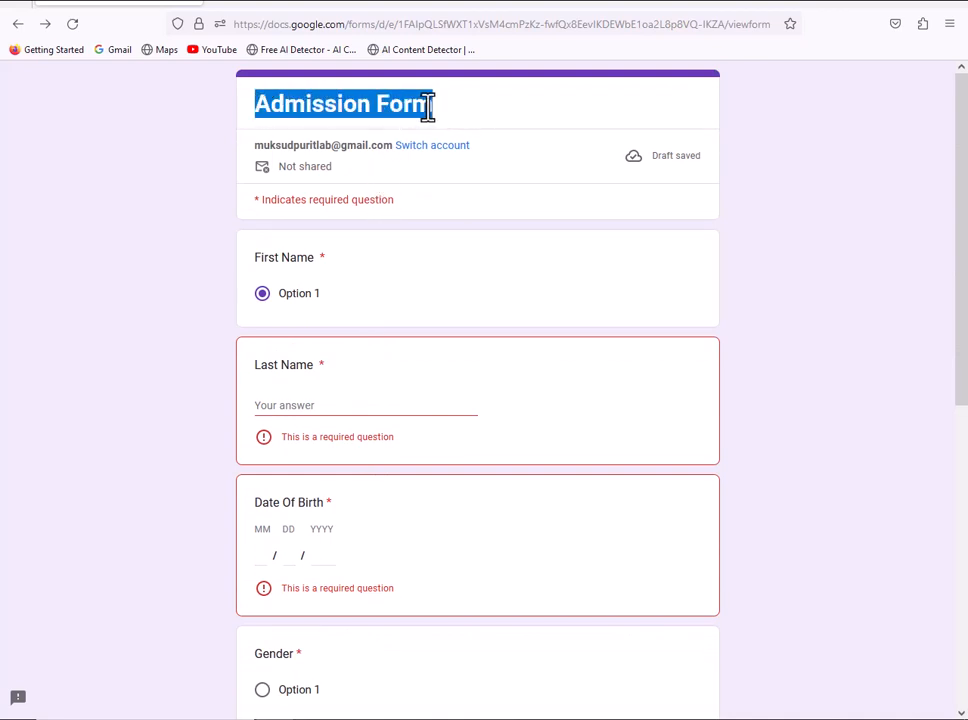
pyautogui.click(538, 270)
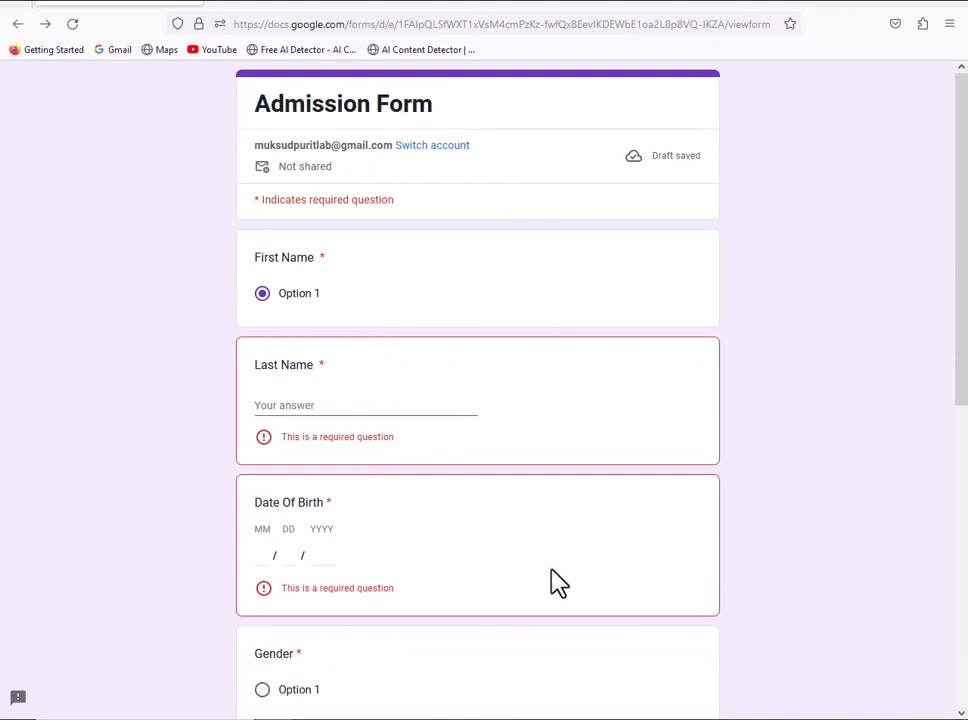